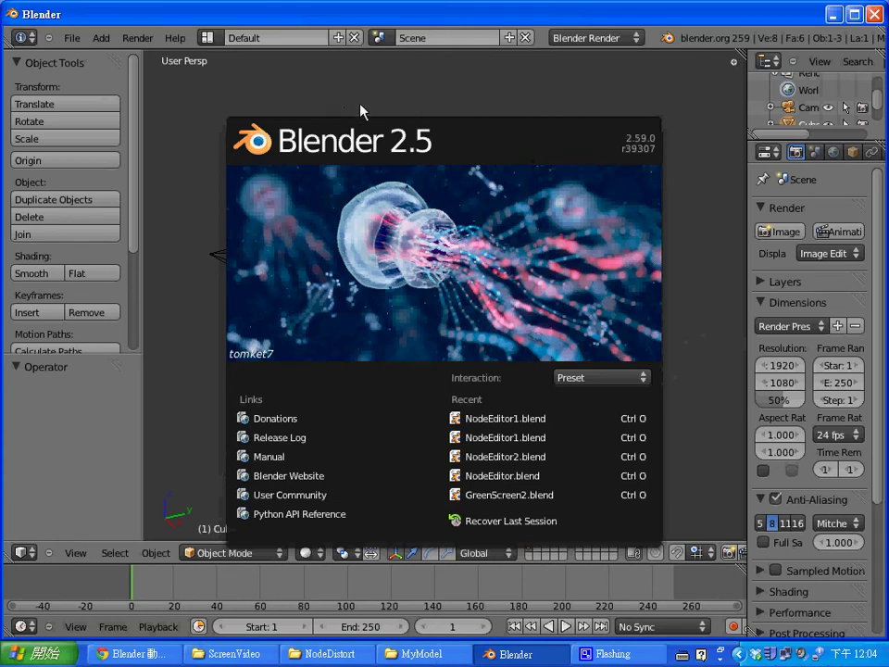
# Dismiss the Blender splash screen and bring up the screen-layout list.
pyautogui.click(209, 40)
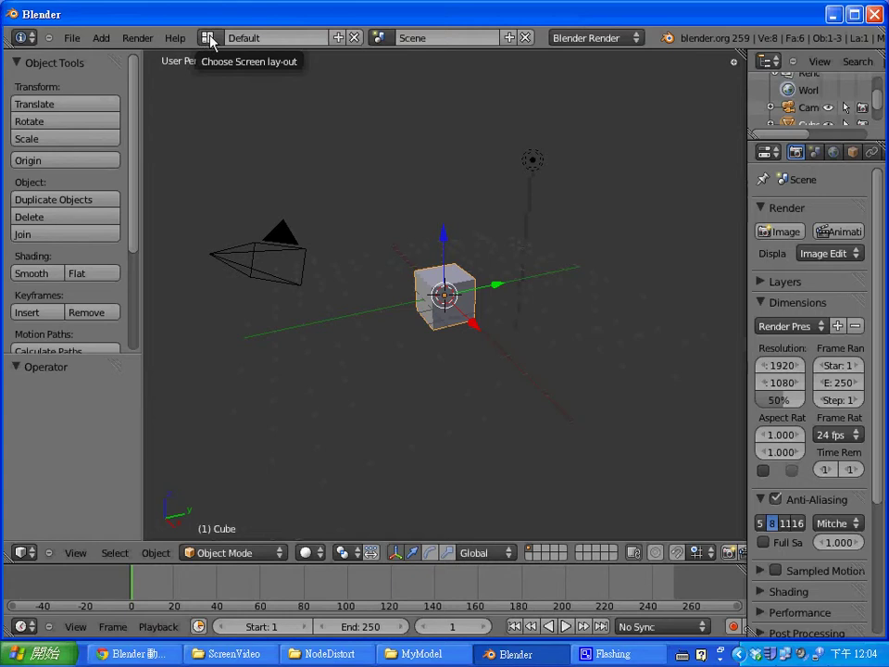
pyautogui.click(209, 39)
# Switch to the Compositing layout, enable Use Nodes, shift the default nodes and render with F12.
pyautogui.click(254, 81)
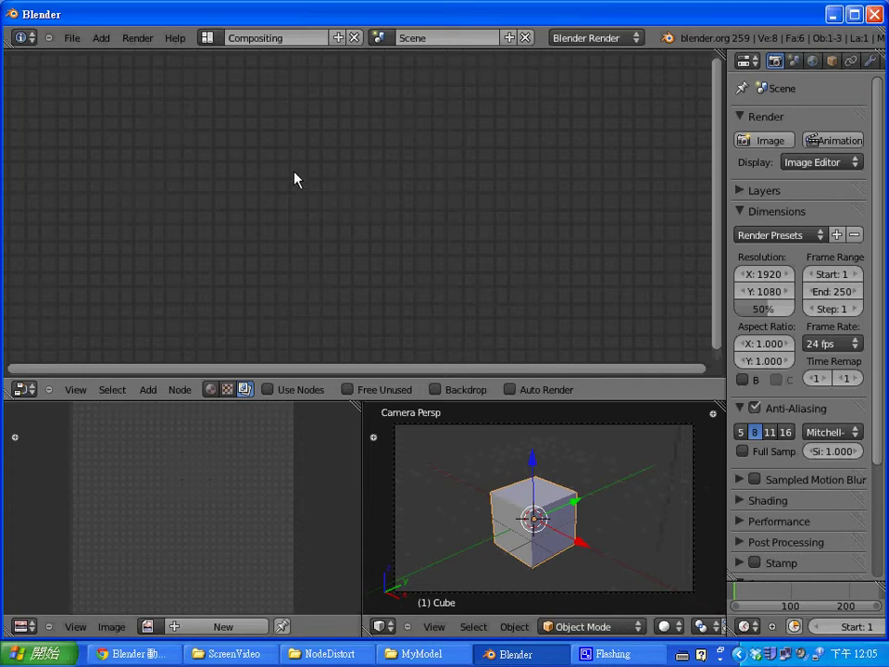
pyautogui.click(268, 390)
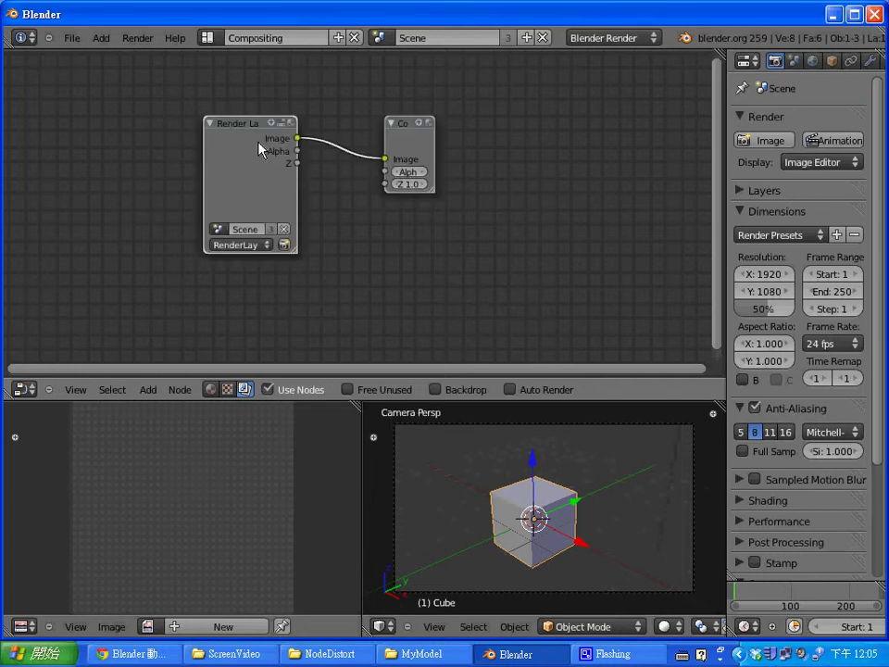
pyautogui.moveTo(252, 127); pyautogui.dragTo(120, 212)
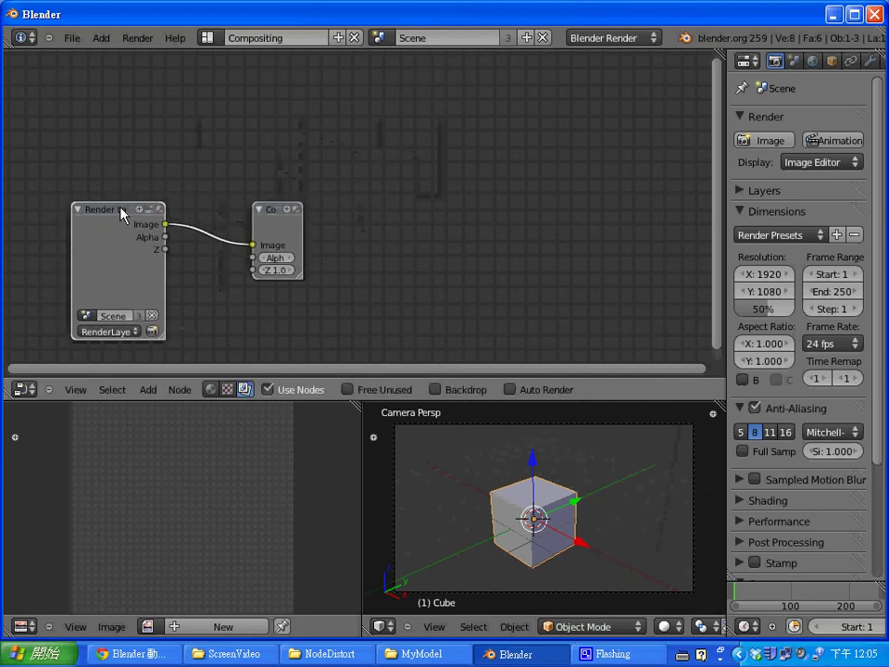
pyautogui.press('F12')
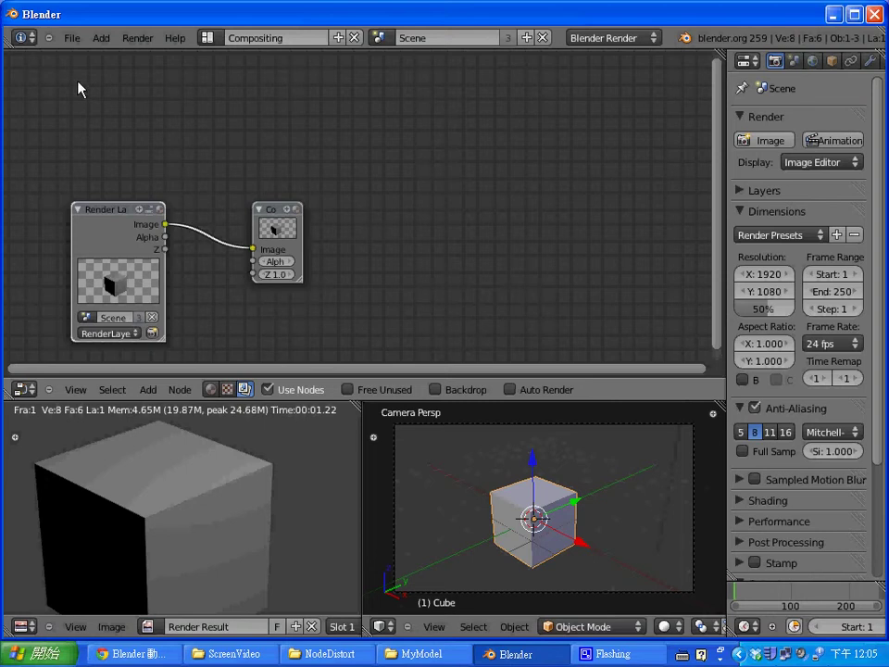
# Add an Image input node above Render Layers and start browsing for its image file.
pyautogui.click(149, 389)
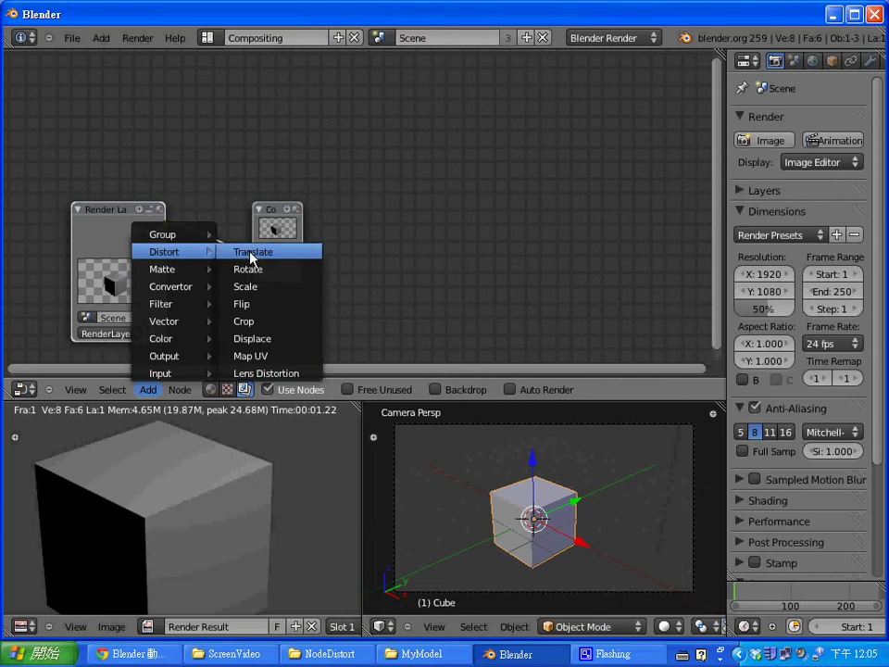
pyautogui.moveTo(162, 373)
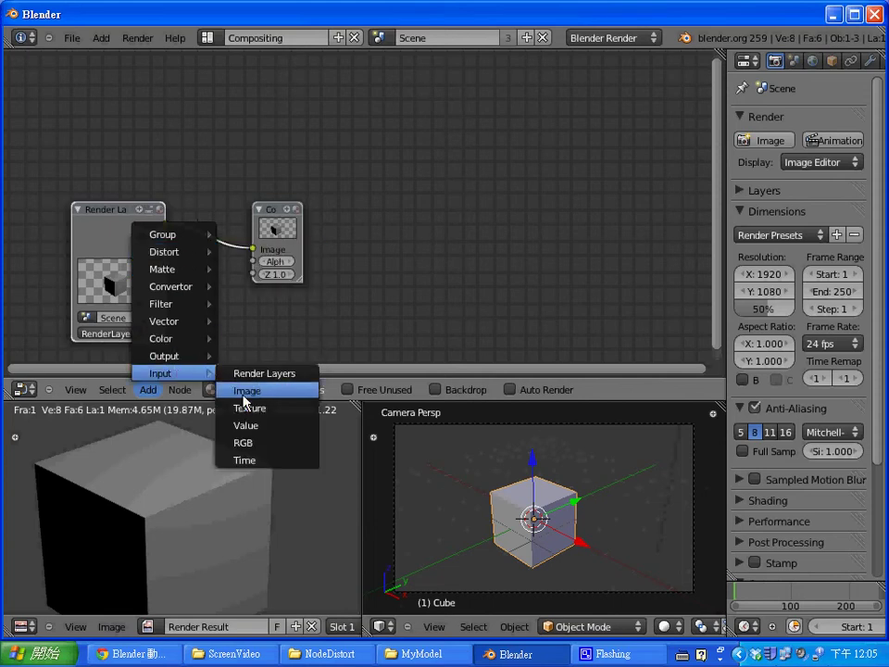
pyautogui.click(245, 394)
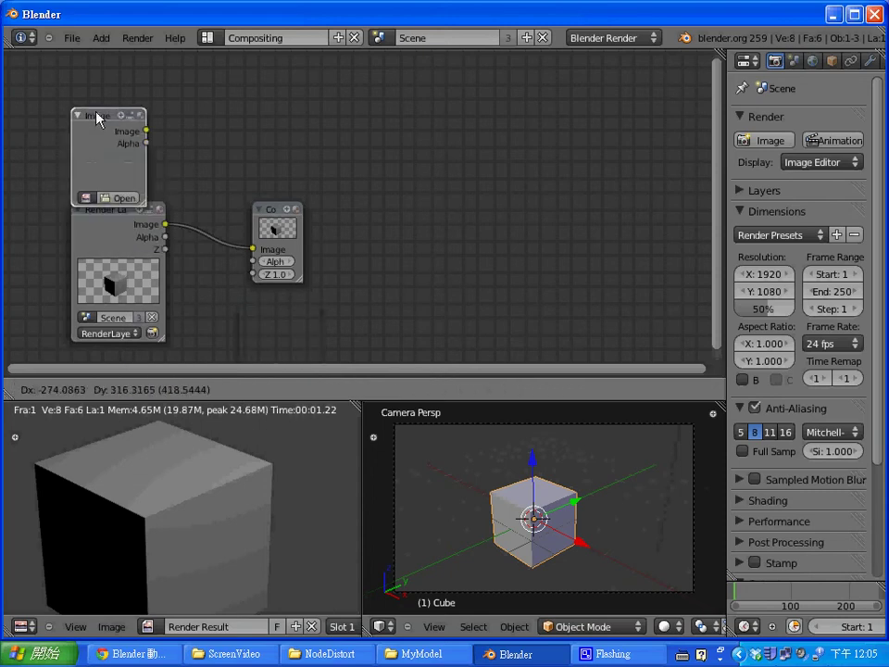
pyautogui.click(97, 95)
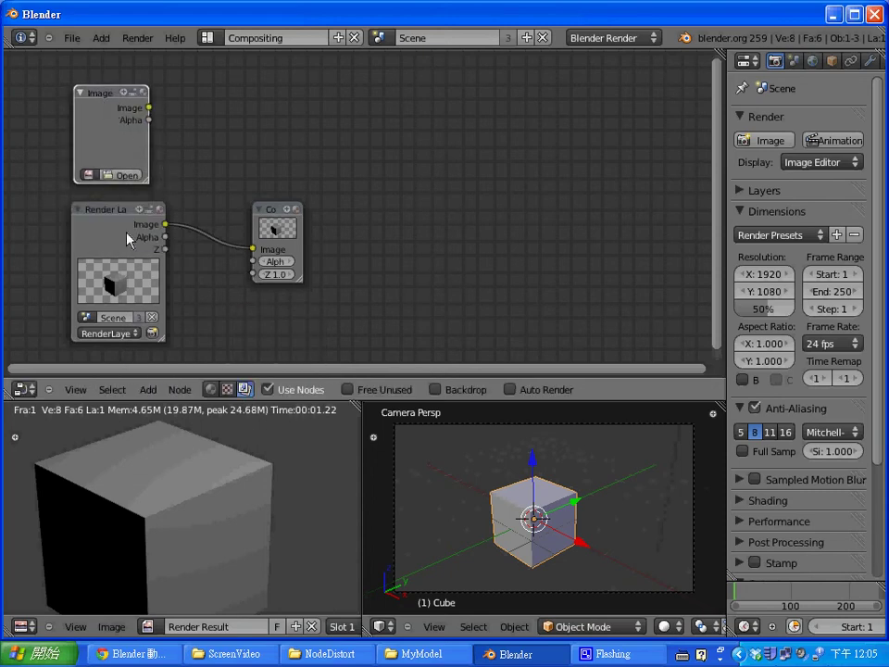
pyautogui.click(130, 175)
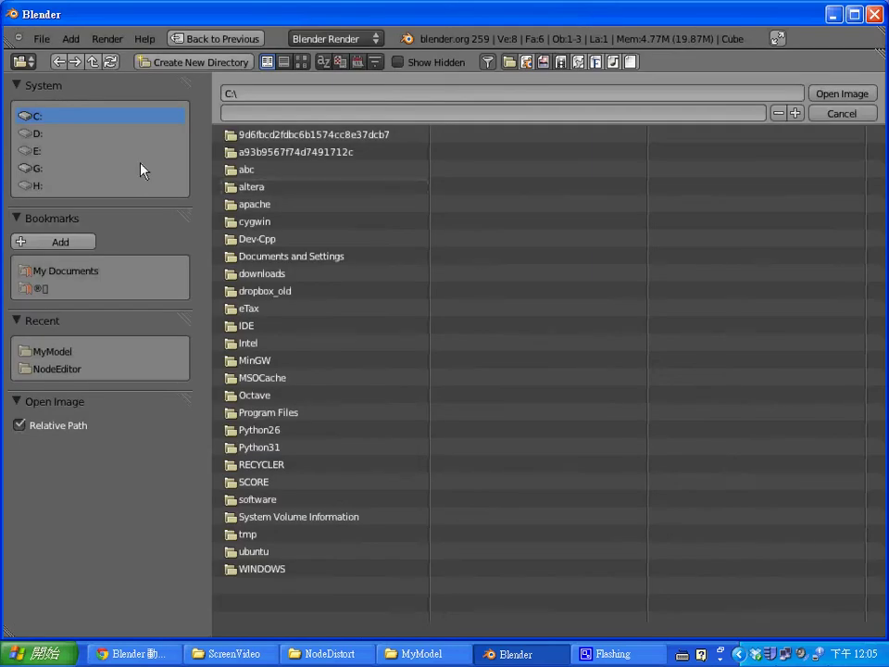
# Load D:\blender\MyModel\NodeDistort\GreenScreen.jpg into the Image node.
pyautogui.click(26, 133)
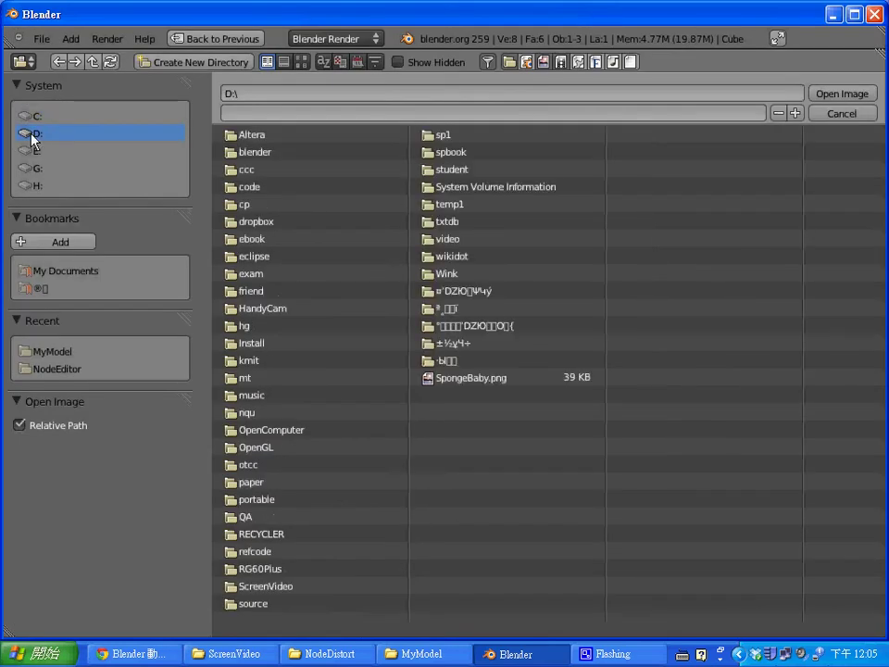
pyautogui.click(269, 151)
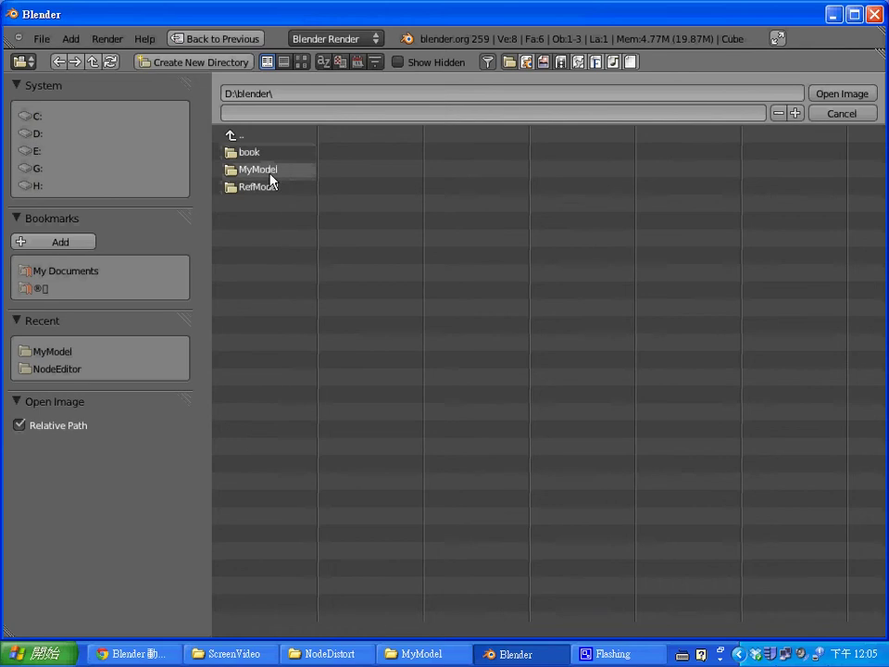
pyautogui.click(267, 171)
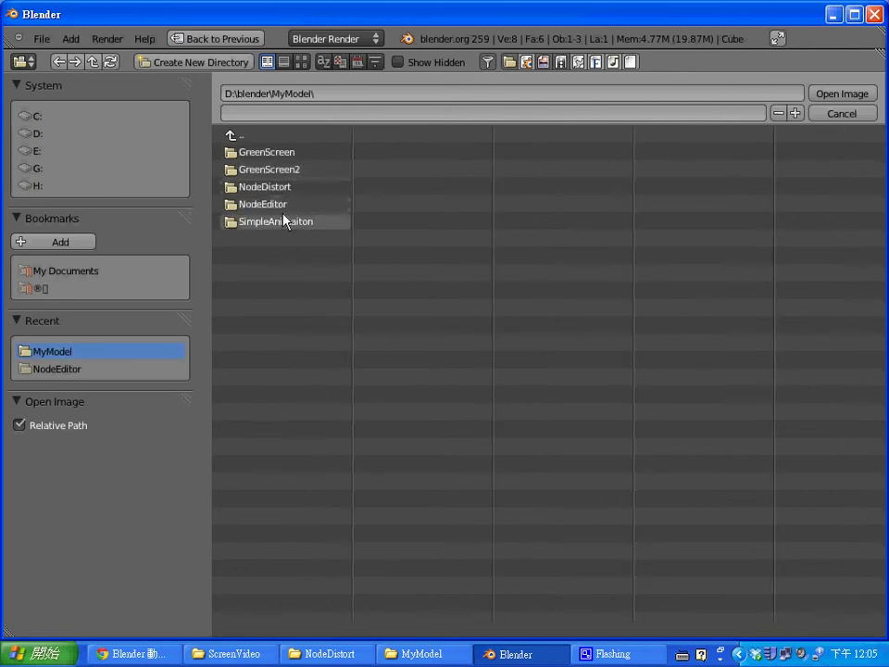
pyautogui.click(283, 188)
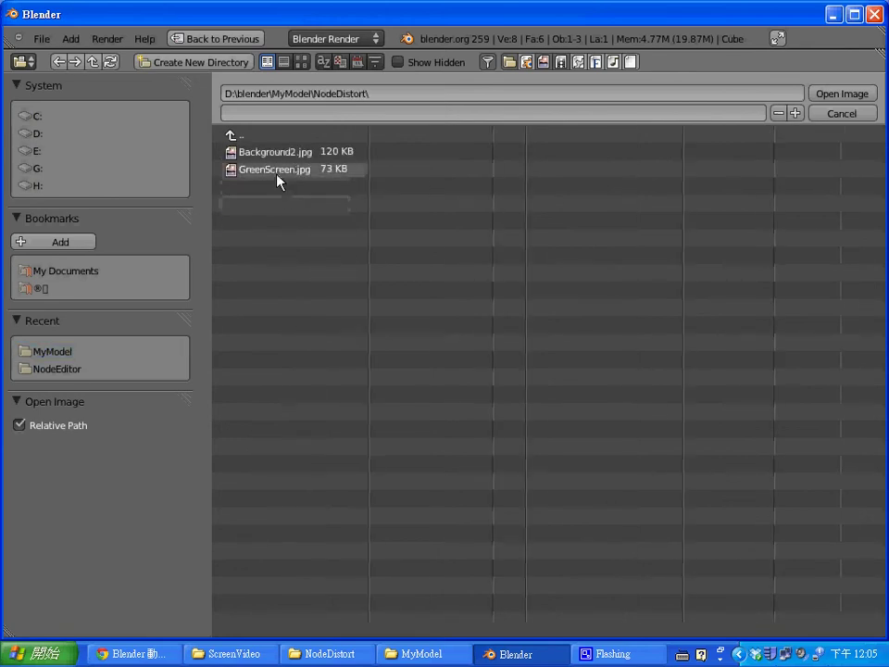
pyautogui.click(277, 168)
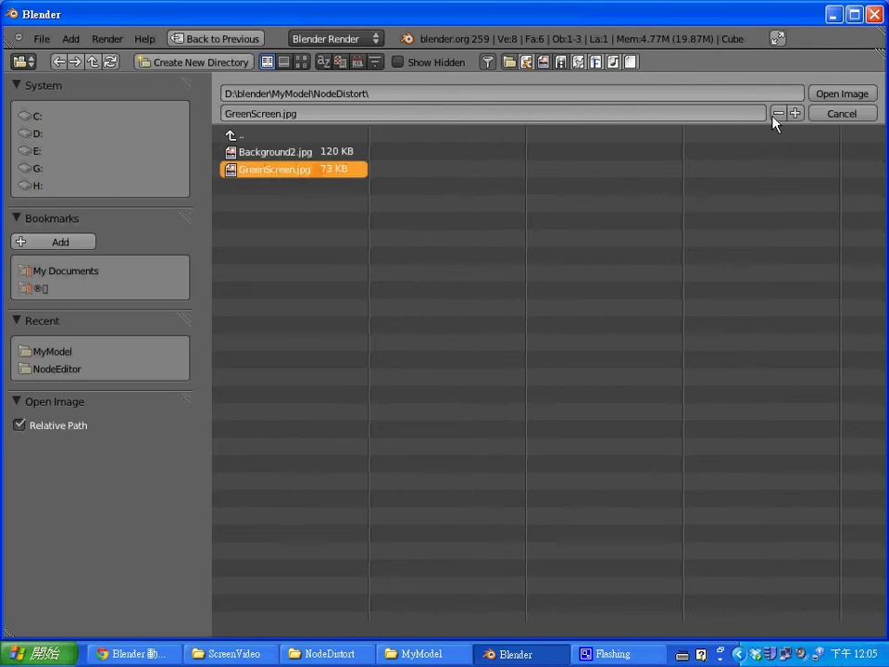
pyautogui.click(857, 94)
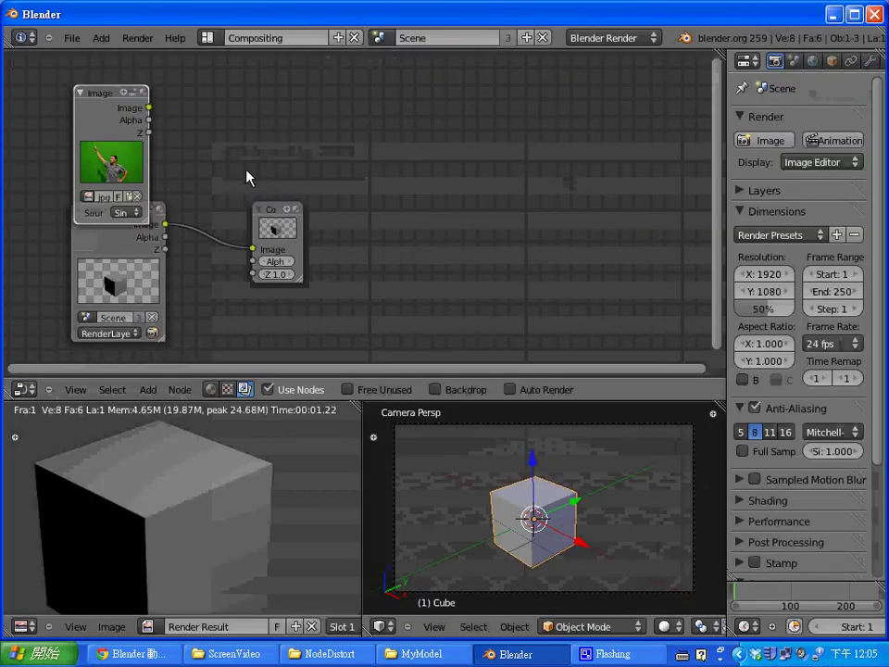
# Move Image up and Render Layers down, then enlarge the Composite node and shift it right.
pyautogui.moveTo(103, 99); pyautogui.dragTo(109, 77)
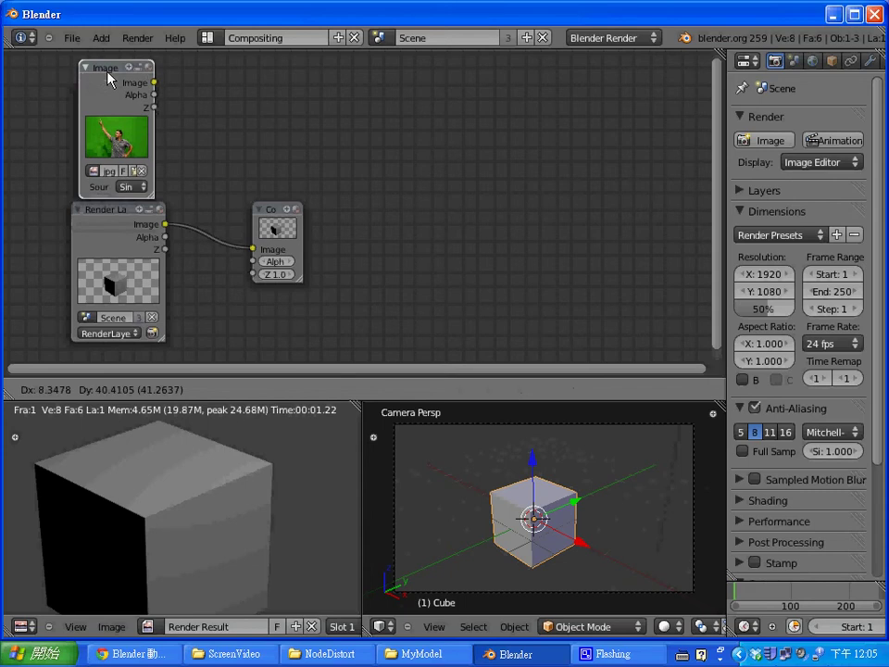
pyautogui.moveTo(125, 214); pyautogui.dragTo(130, 275)
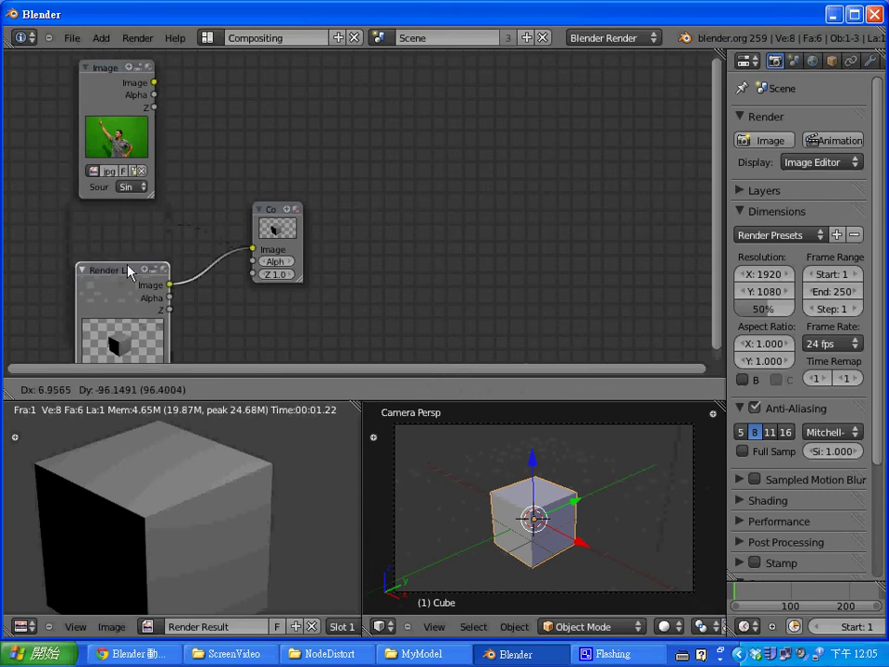
pyautogui.moveTo(302, 281); pyautogui.dragTo(376, 324)
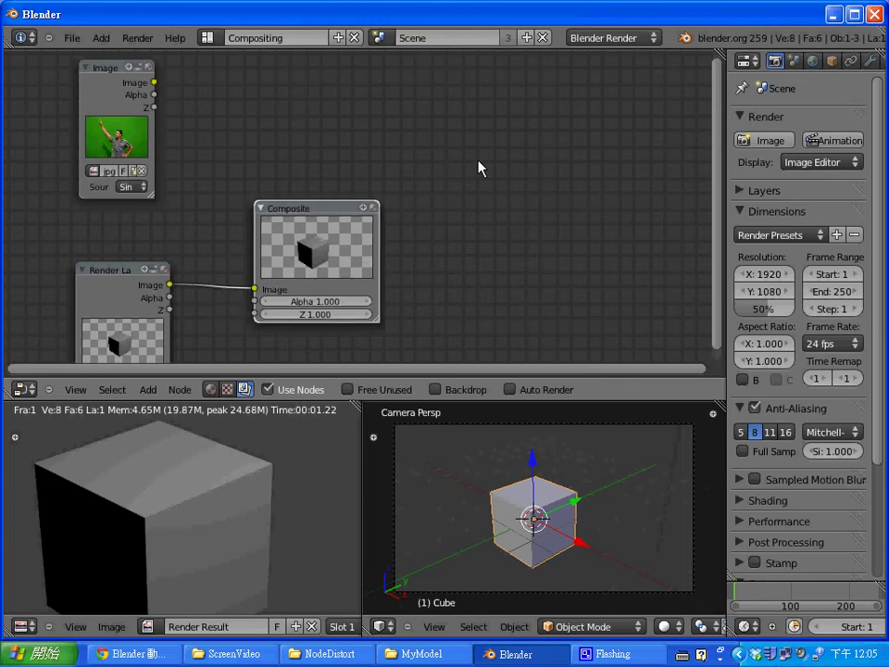
pyautogui.moveTo(346, 216); pyautogui.dragTo(527, 136)
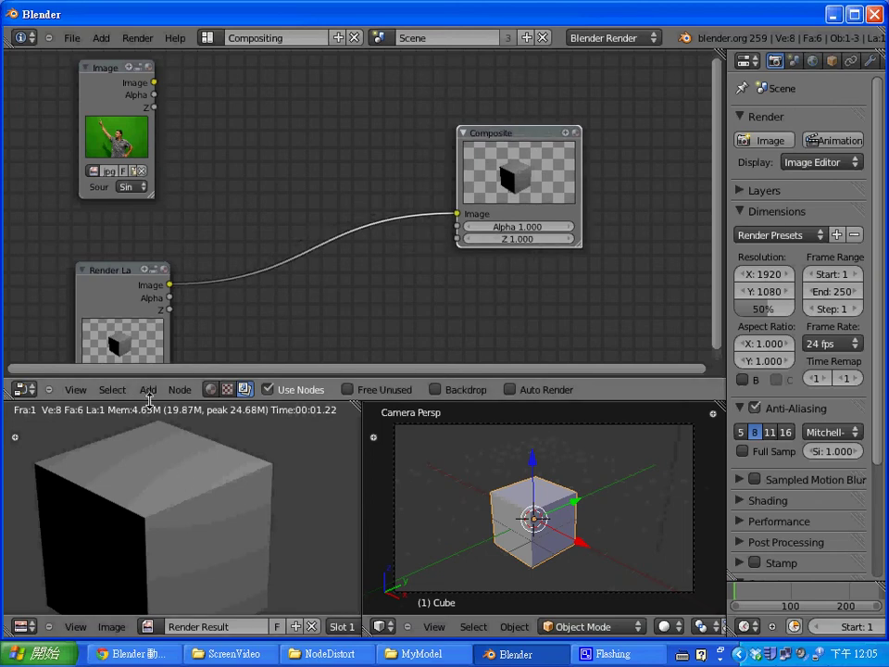
pyautogui.click(148, 390)
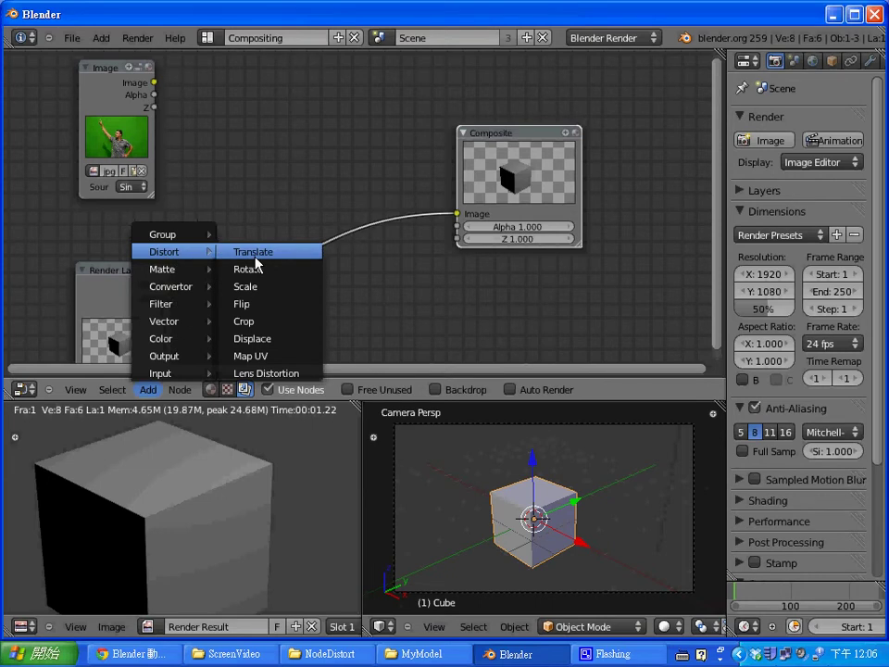
# Add a Translate node at the top and splice a Rotate node into the Render Layers–Composite link.
pyautogui.click(257, 254)
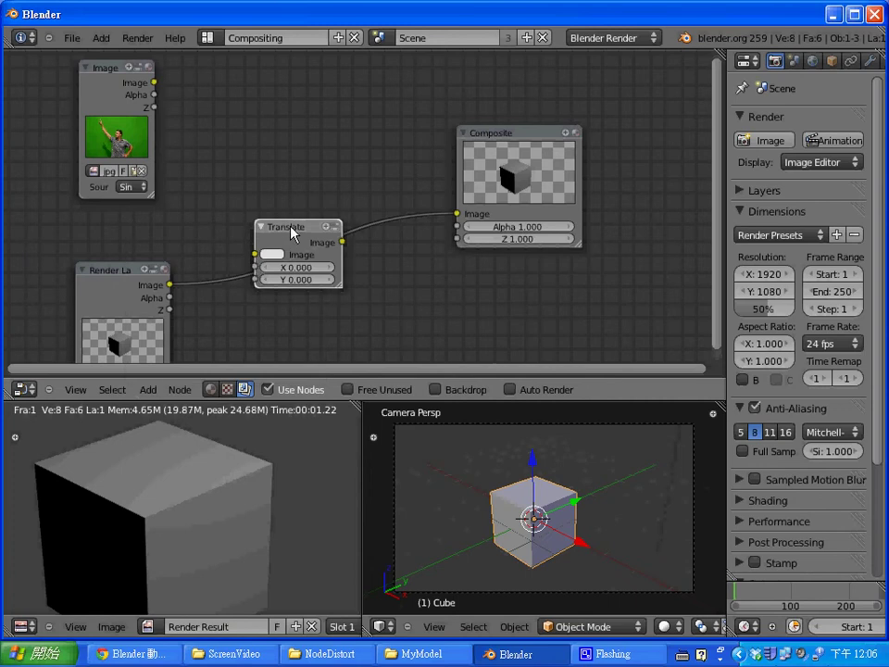
pyautogui.moveTo(292, 230); pyautogui.dragTo(253, 74)
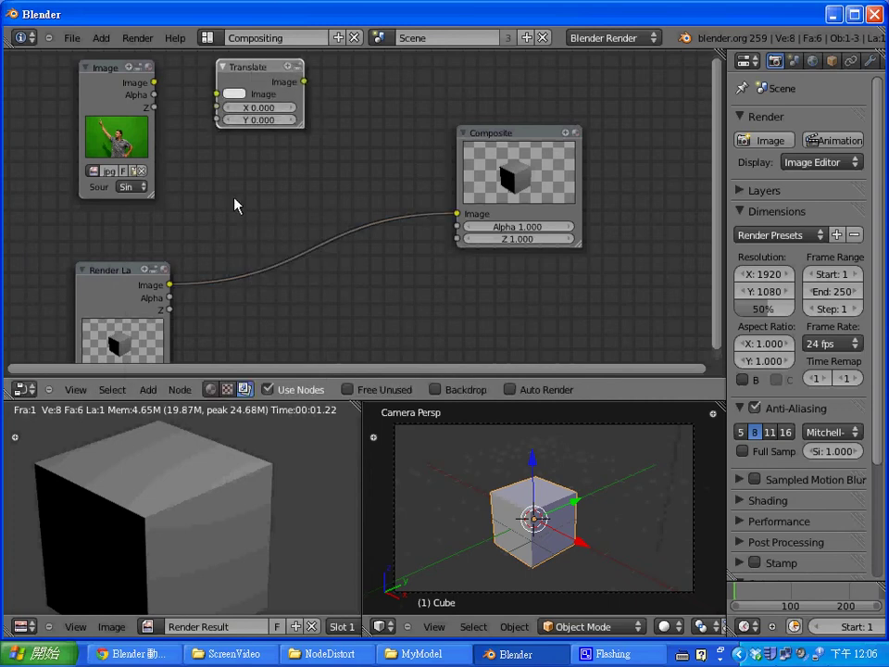
pyautogui.click(153, 390)
pyautogui.moveTo(167, 252)
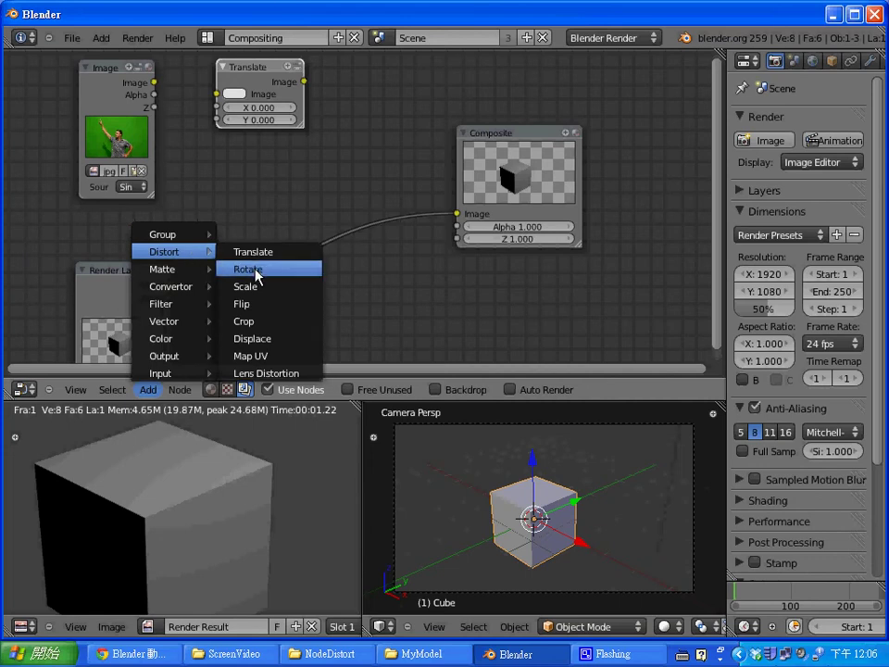
pyautogui.click(255, 269)
pyautogui.click(294, 247)
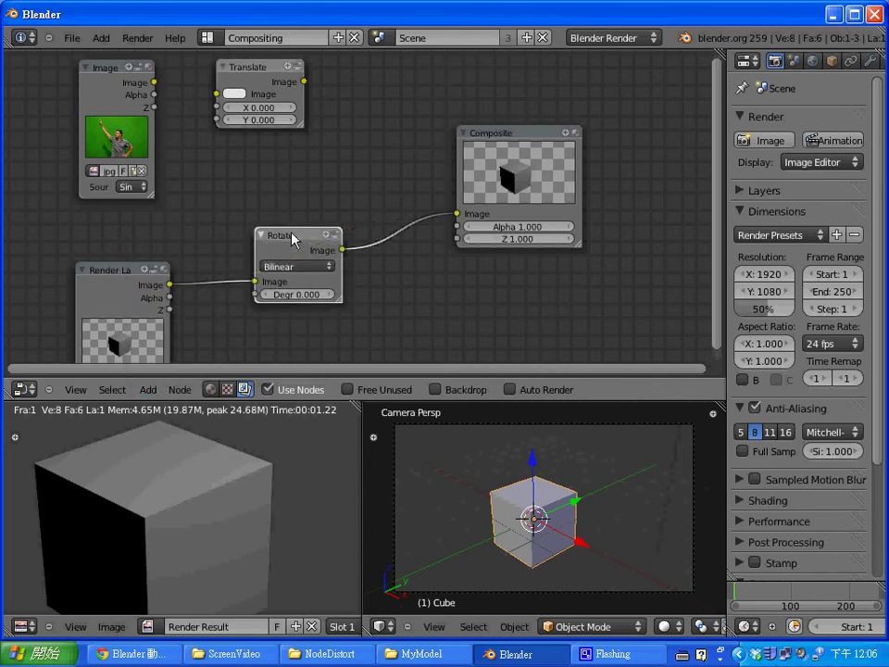
pyautogui.moveTo(291, 238); pyautogui.dragTo(260, 164)
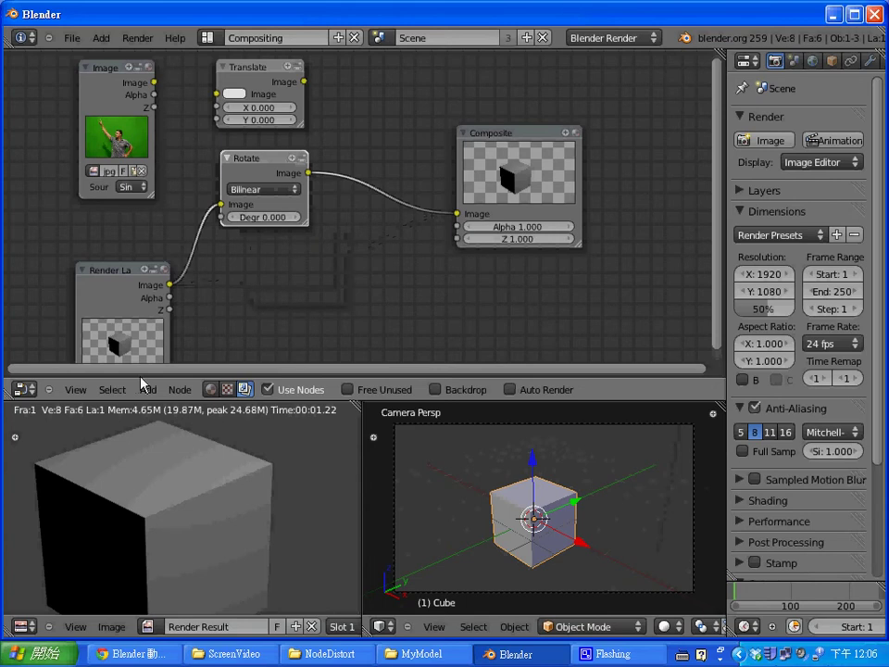
# Add a Scale distort node below Rotate, followed by a Flip node.
pyautogui.click(148, 390)
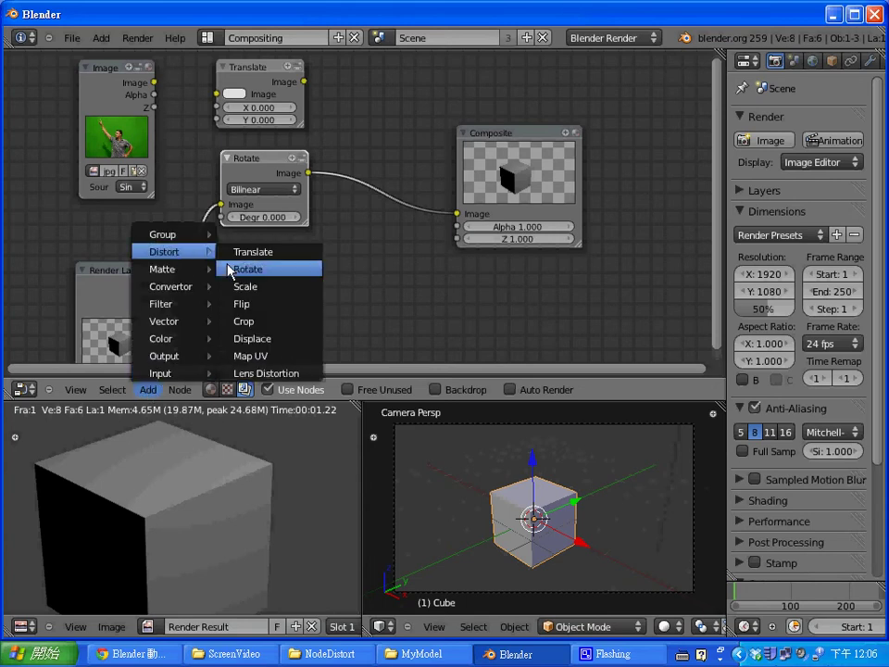
pyautogui.click(239, 285)
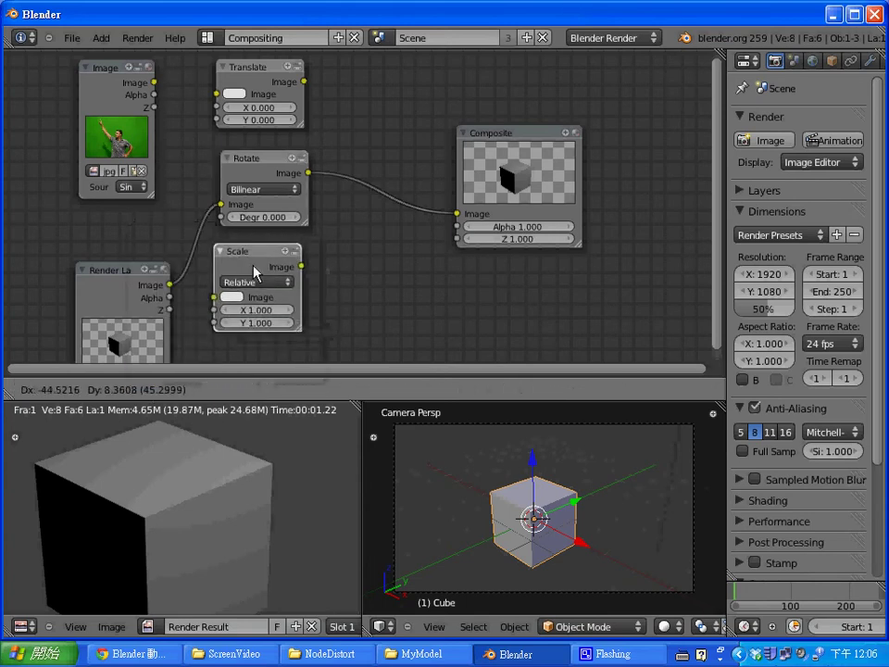
pyautogui.click(258, 271)
pyautogui.click(149, 390)
pyautogui.moveTo(171, 286)
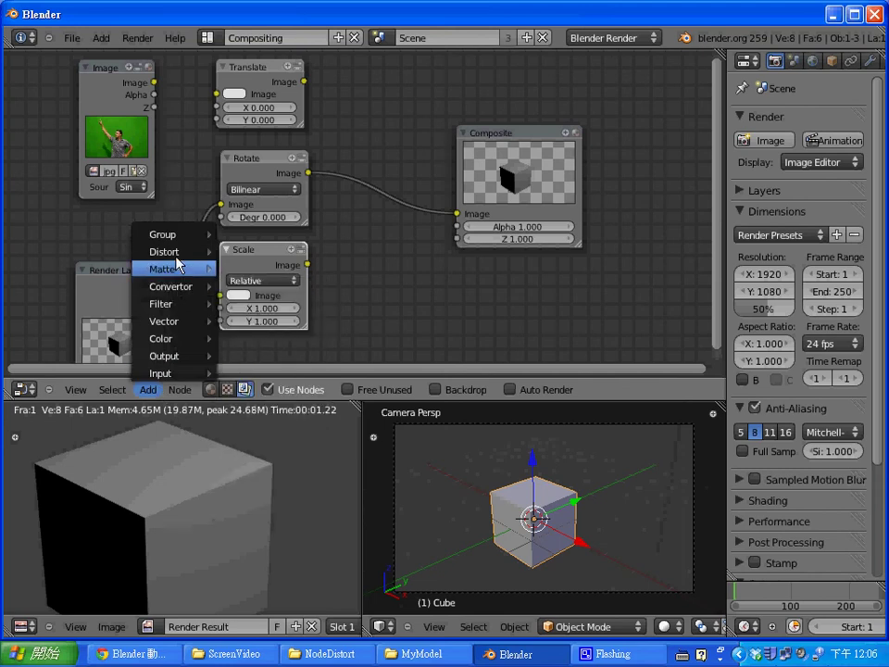
pyautogui.moveTo(165, 252)
pyautogui.click(237, 309)
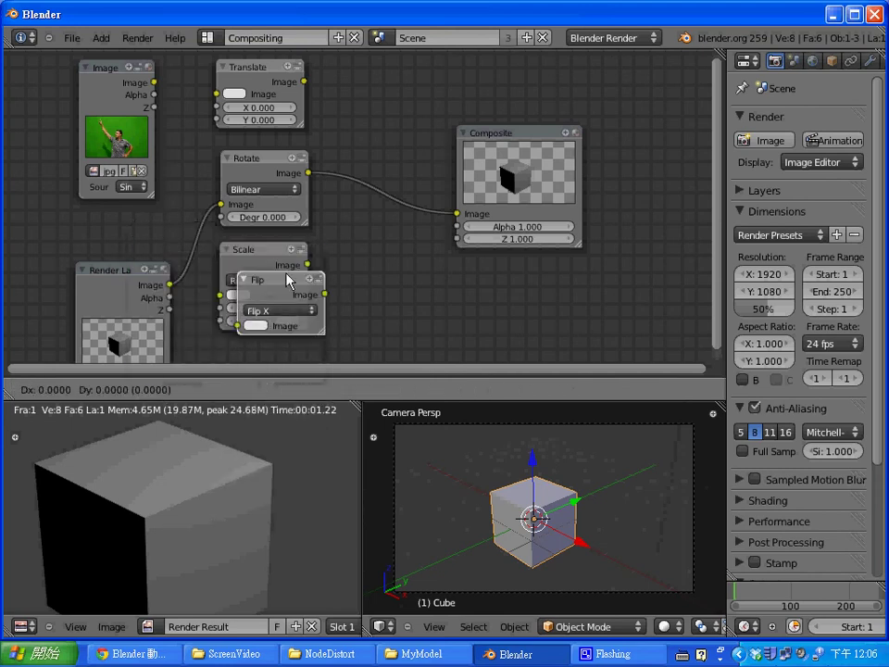
# Drop the Flip node beneath Scale and give the node editor area more height.
pyautogui.click(268, 350)
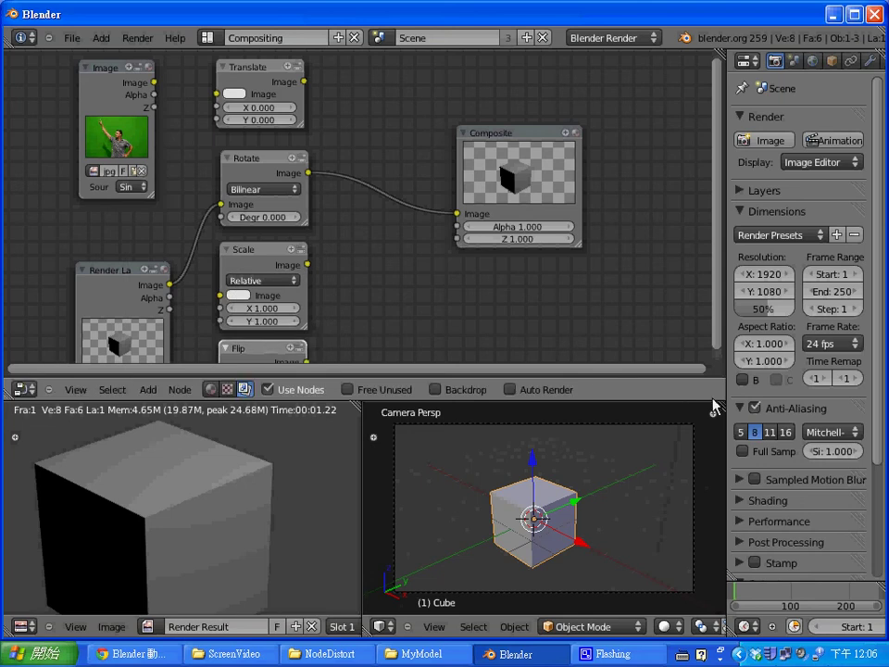
pyautogui.moveTo(603, 379); pyautogui.dragTo(591, 486)
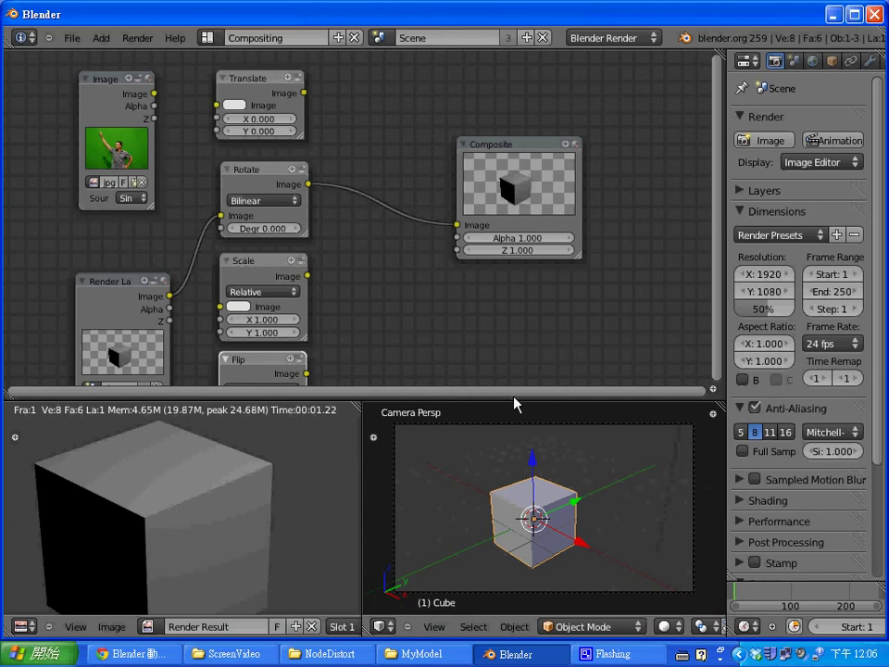
pyautogui.moveTo(513, 397)
pyautogui.mouseDown()
pyautogui.moveTo(512, 365)
pyautogui.moveTo(513, 412)
pyautogui.moveTo(514, 400)
pyautogui.mouseUp()
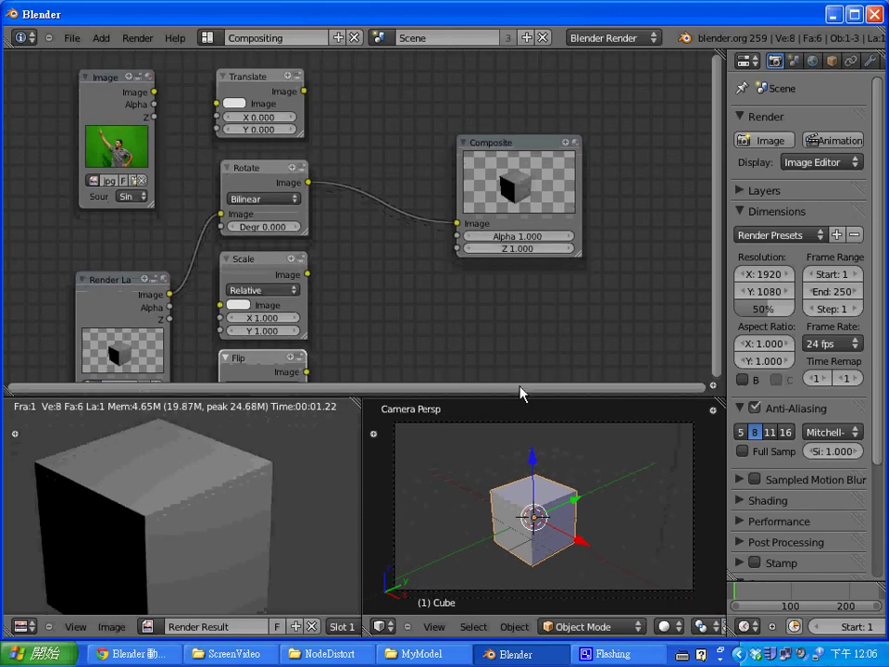
pyautogui.moveTo(520, 397)
pyautogui.mouseDown()
pyautogui.moveTo(520, 422)
pyautogui.moveTo(521, 400)
pyautogui.mouseUp()
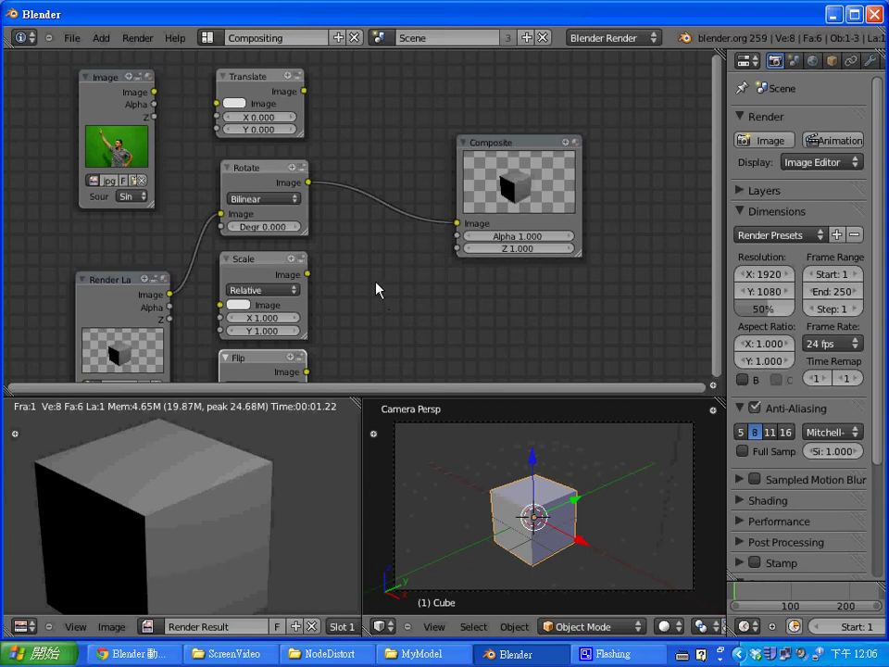
# Stack the Rotate, Scale and Flip nodes tightly in one column under Translate.
pyautogui.scroll(-1, 376, 290)
pyautogui.keyDown('shift'); pyautogui.scroll(2, 376, 290); pyautogui.keyUp('shift')
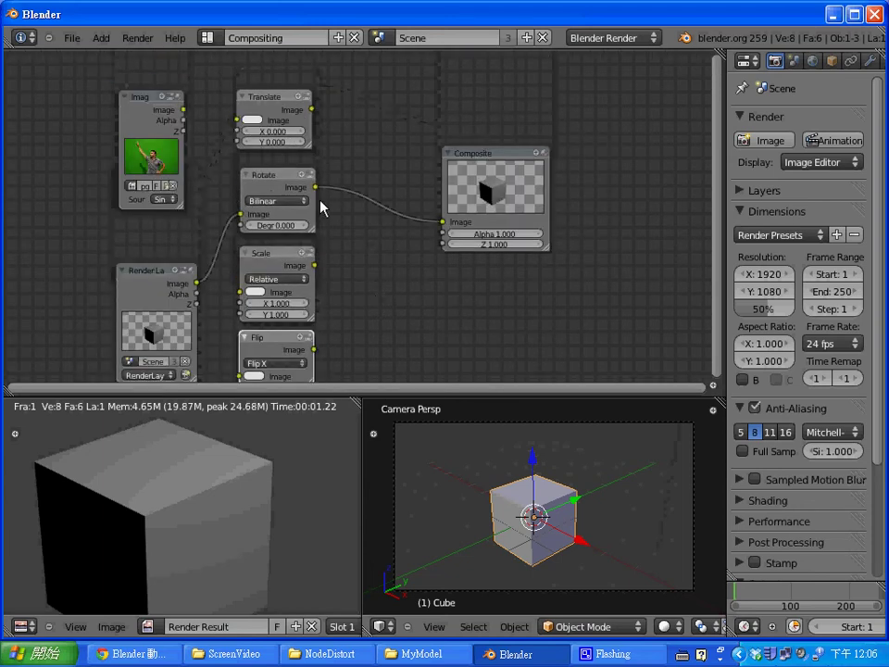
pyautogui.rightClick(293, 202)
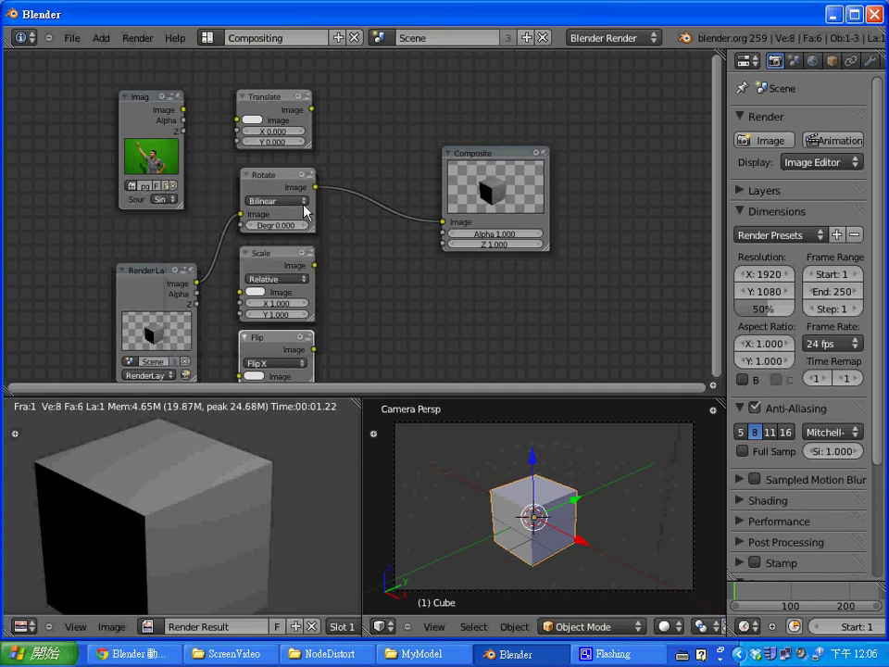
pyautogui.click(293, 212)
pyautogui.moveTo(293, 212)
pyautogui.mouseDown()
pyautogui.moveTo(379, 169)
pyautogui.moveTo(293, 199)
pyautogui.mouseUp()
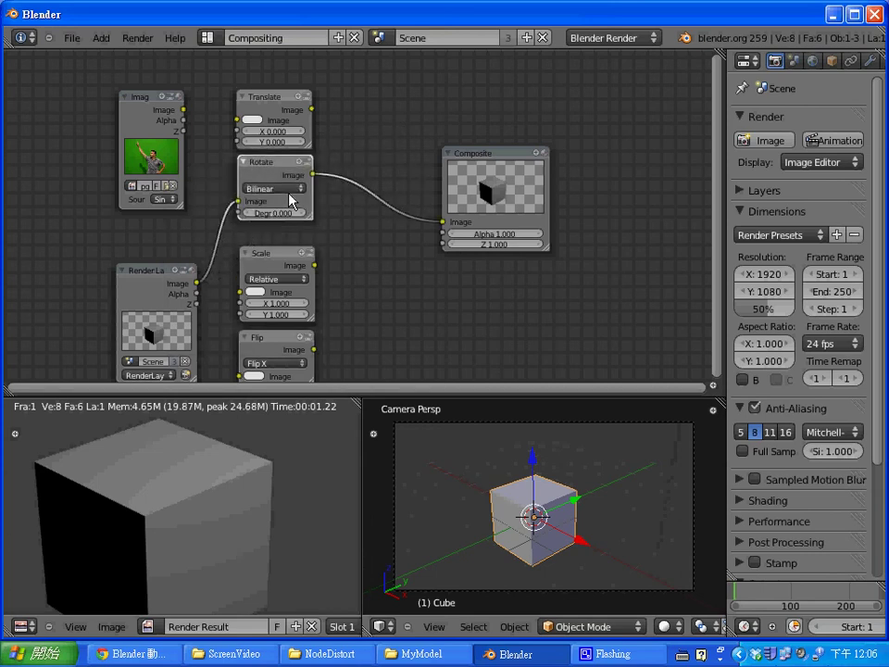
pyautogui.moveTo(293, 278); pyautogui.dragTo(294, 254)
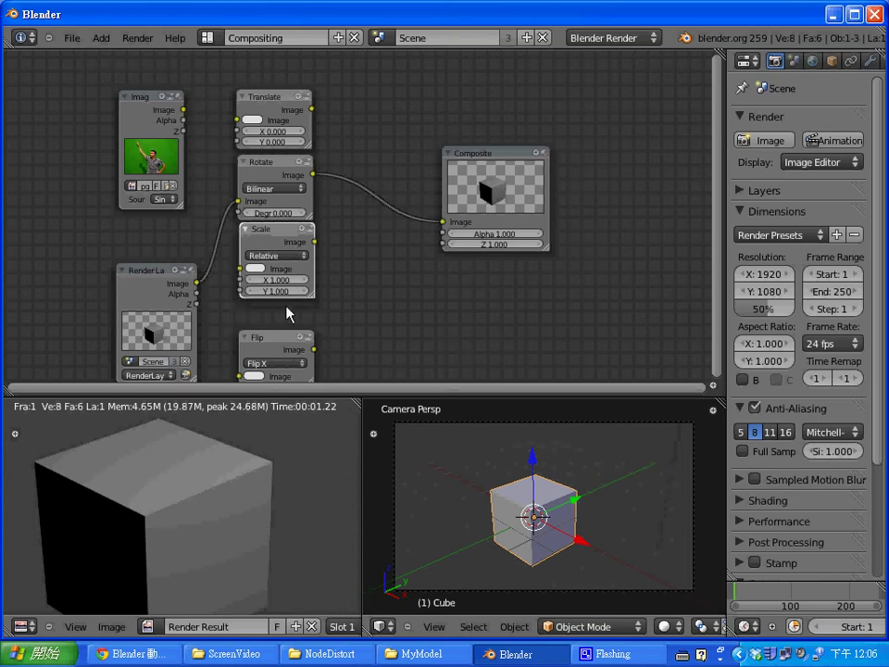
pyautogui.moveTo(284, 363); pyautogui.dragTo(288, 339)
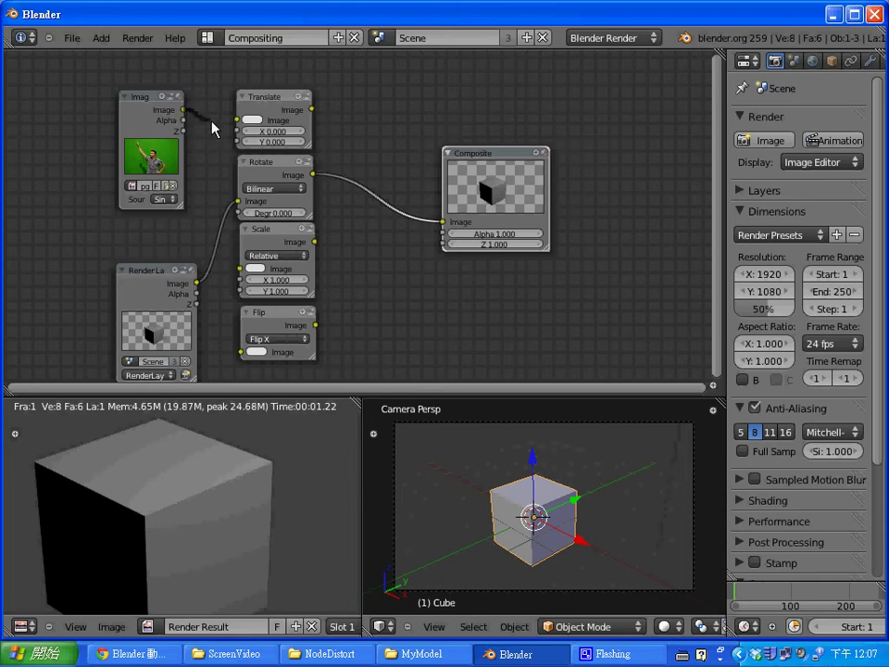
# Link the Image output into Translate, Rotate and Flip, and connect Flip's output to Composite.
pyautogui.moveTo(184, 110); pyautogui.dragTo(237, 122)
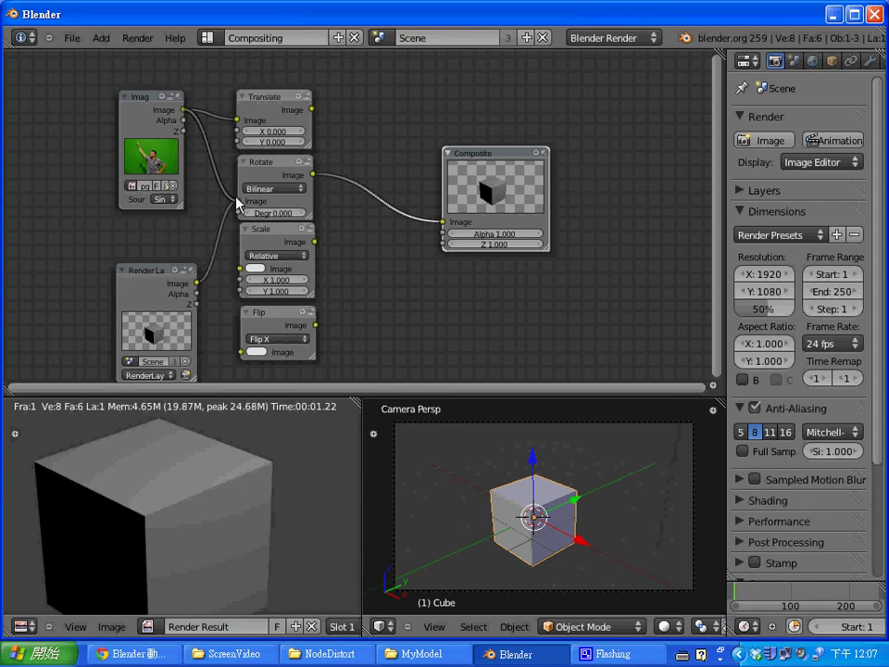
pyautogui.moveTo(238, 200)
pyautogui.mouseDown()
pyautogui.moveTo(186, 110)
pyautogui.moveTo(239, 269)
pyautogui.mouseUp()
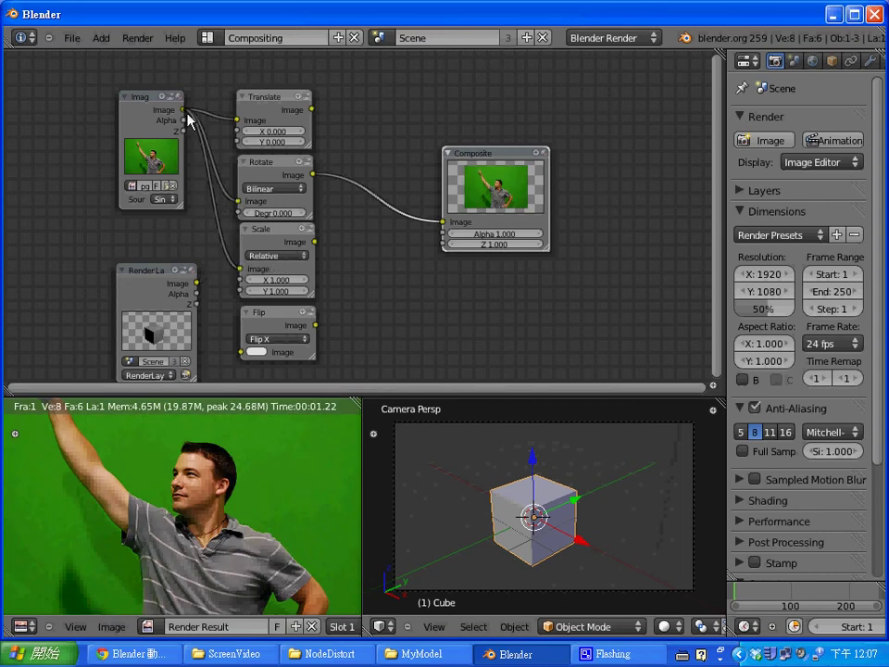
pyautogui.keyDown('ctrl'); pyautogui.moveTo(199, 217); pyautogui.dragTo(241, 352); pyautogui.keyUp('ctrl')
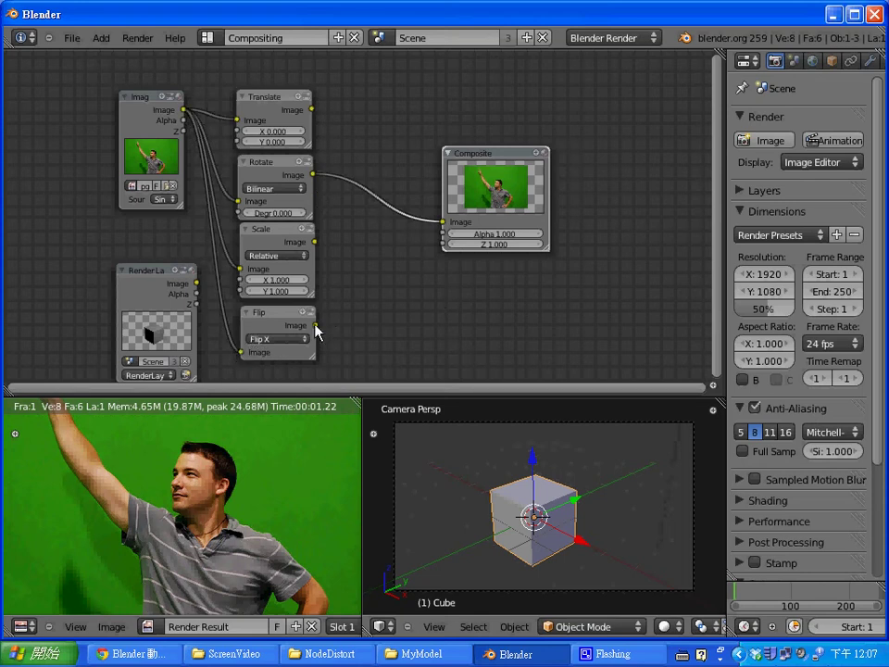
pyautogui.moveTo(316, 325)
pyautogui.mouseDown()
pyautogui.moveTo(439, 235)
pyautogui.moveTo(443, 222)
pyautogui.mouseUp()
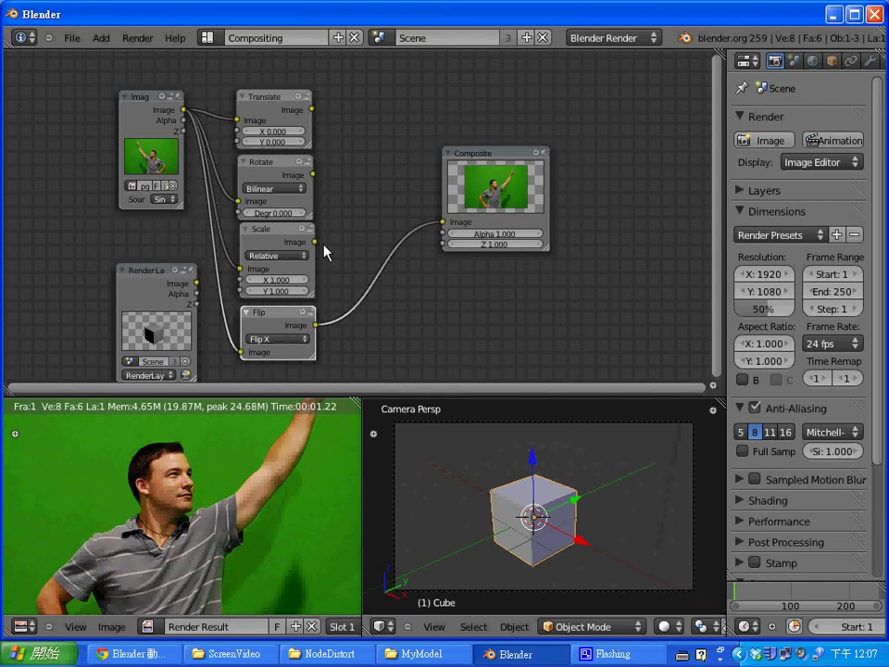
# Route the Scale node's output into Composite and try an X scale of 2.
pyautogui.moveTo(315, 242)
pyautogui.mouseDown()
pyautogui.moveTo(414, 251)
pyautogui.moveTo(444, 223)
pyautogui.mouseUp()
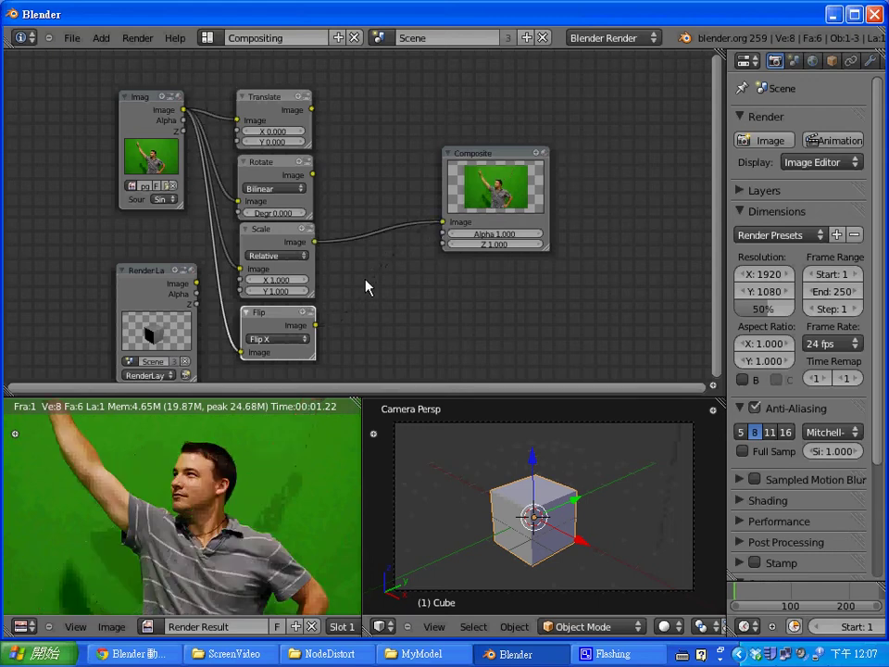
pyautogui.click(290, 281)
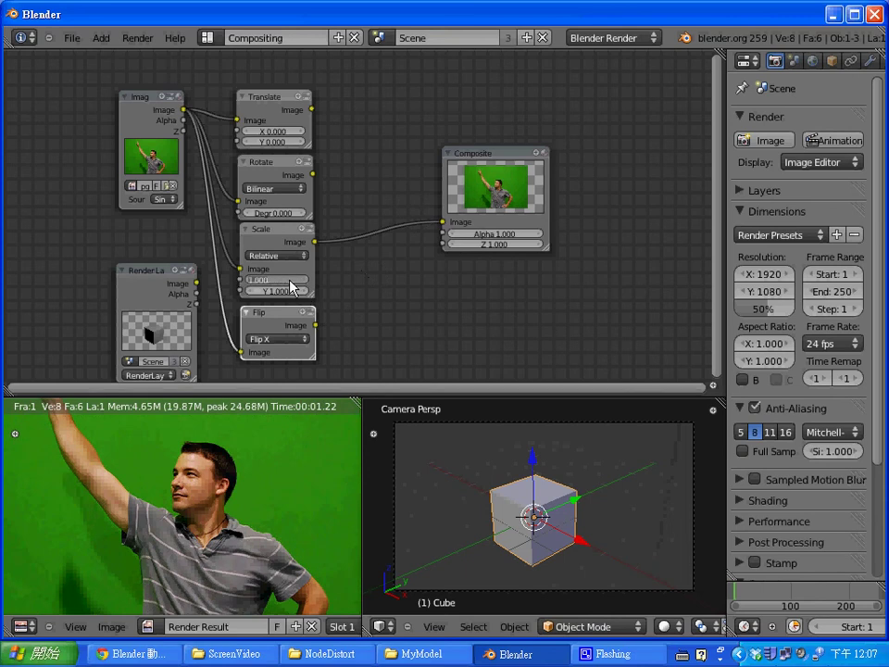
pyautogui.write('2')
pyautogui.press('Return')
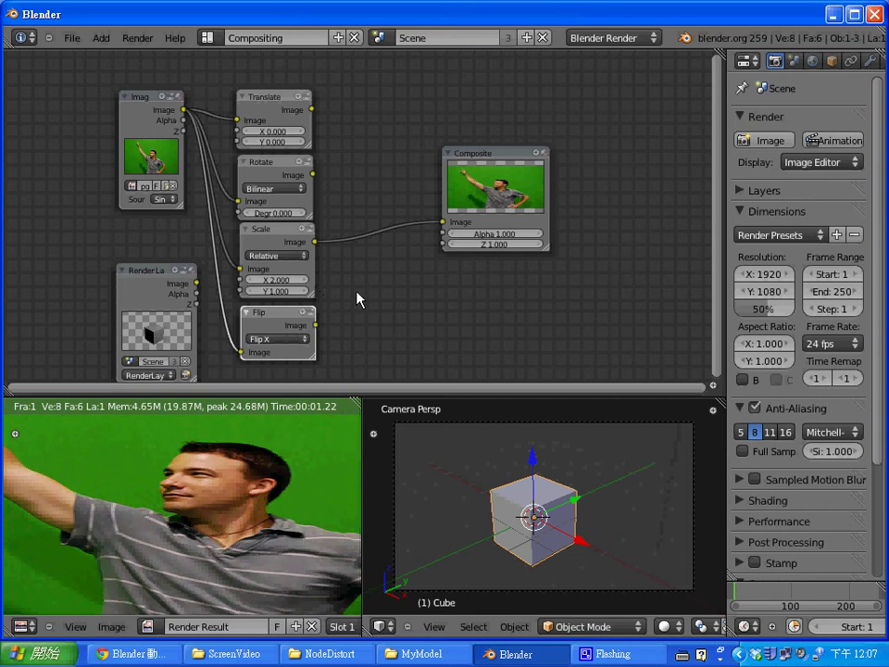
# Reset the Scale node's X to 1 and set Y to 2 for a vertical stretch.
pyautogui.click(285, 279)
pyautogui.write('1')
pyautogui.press('Return')
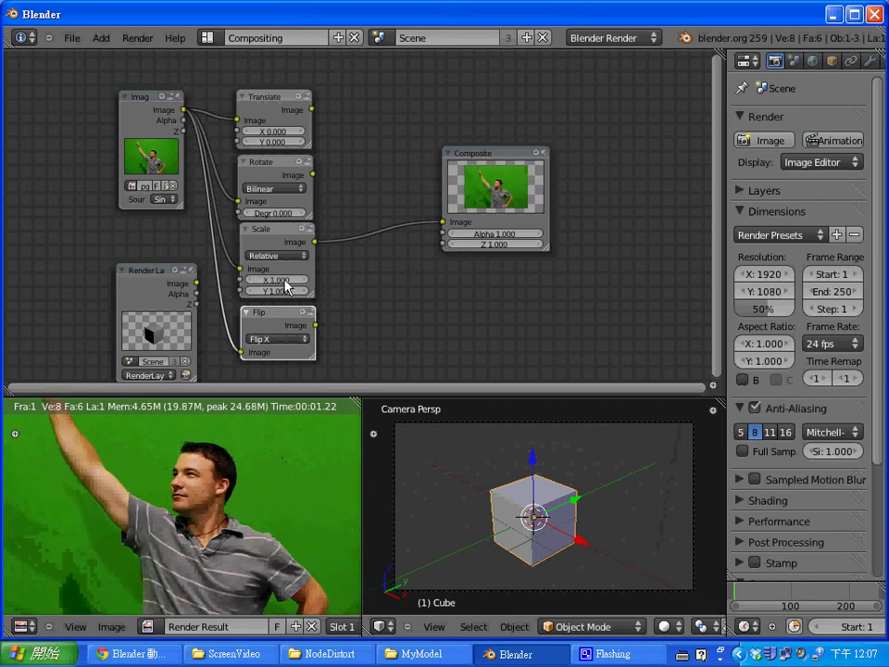
pyautogui.click(273, 293)
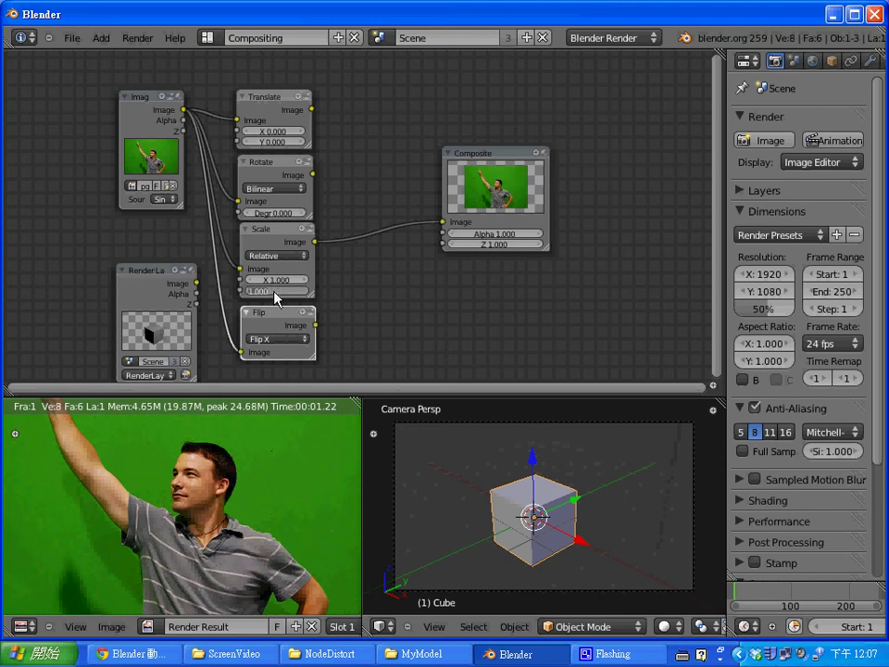
pyautogui.write('2')
pyautogui.press('Return')
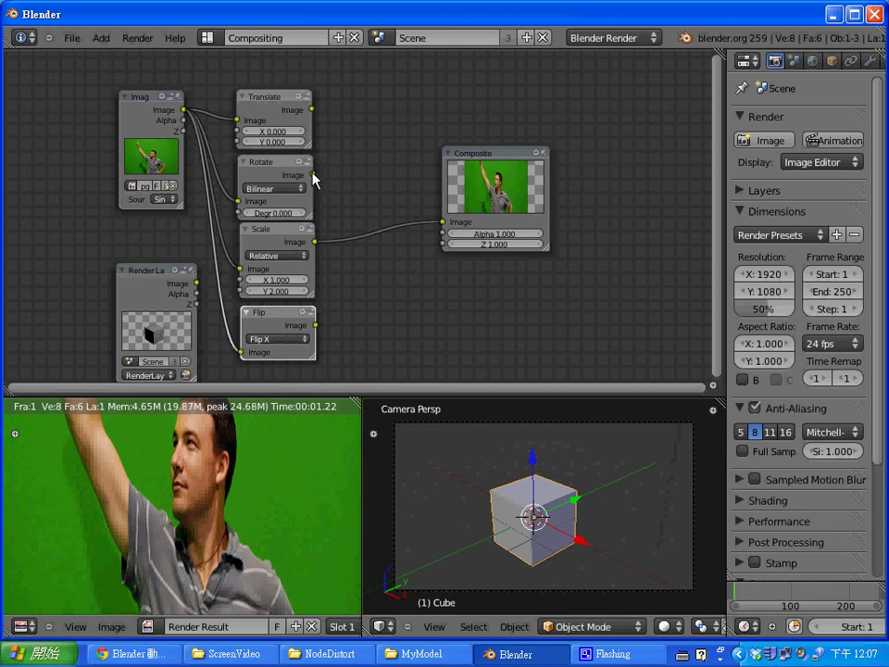
# Link Rotate to Composite, rotate the image 30 then 60 degrees, and leave Translate X at 0.
pyautogui.moveTo(313, 175); pyautogui.dragTo(442, 222)
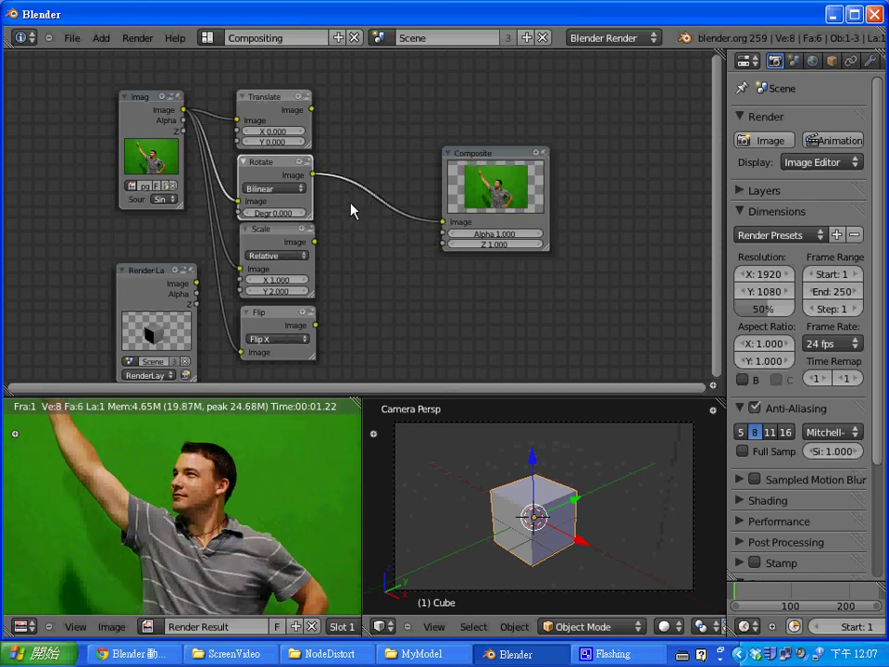
pyautogui.click(279, 213)
pyautogui.write('30')
pyautogui.press('Return')
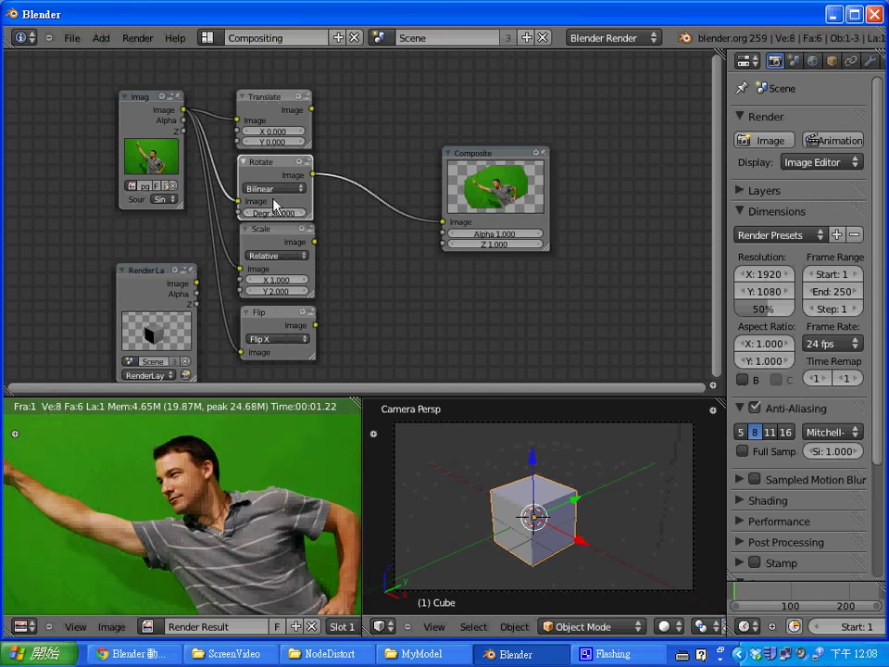
pyautogui.click(282, 213)
pyautogui.write('60')
pyautogui.press('Return')
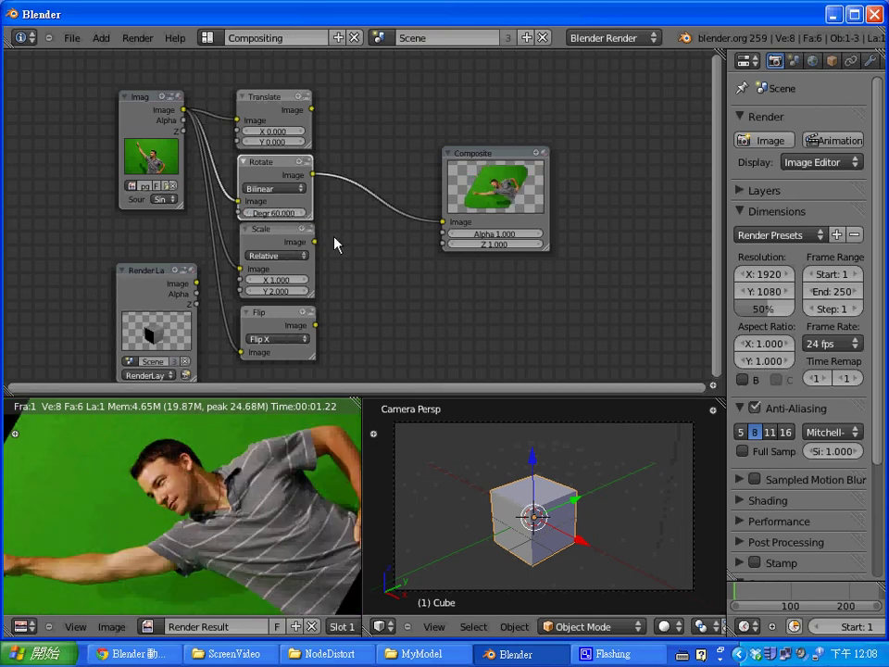
pyautogui.click(280, 130)
pyautogui.press('Return')
# Link Translate to Composite and set its X offset to 100.
pyautogui.moveTo(312, 110); pyautogui.dragTo(443, 221)
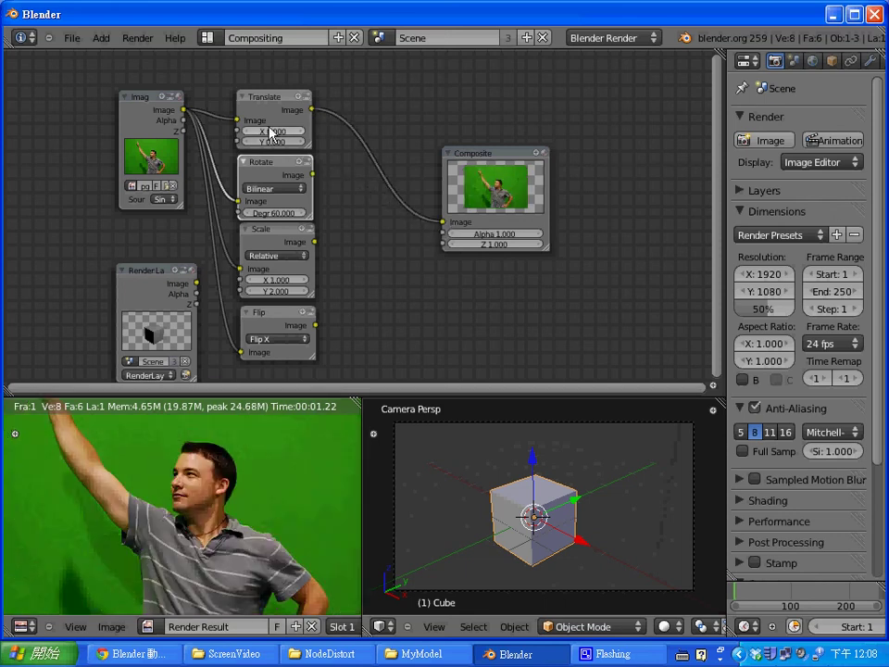
pyautogui.click(271, 132)
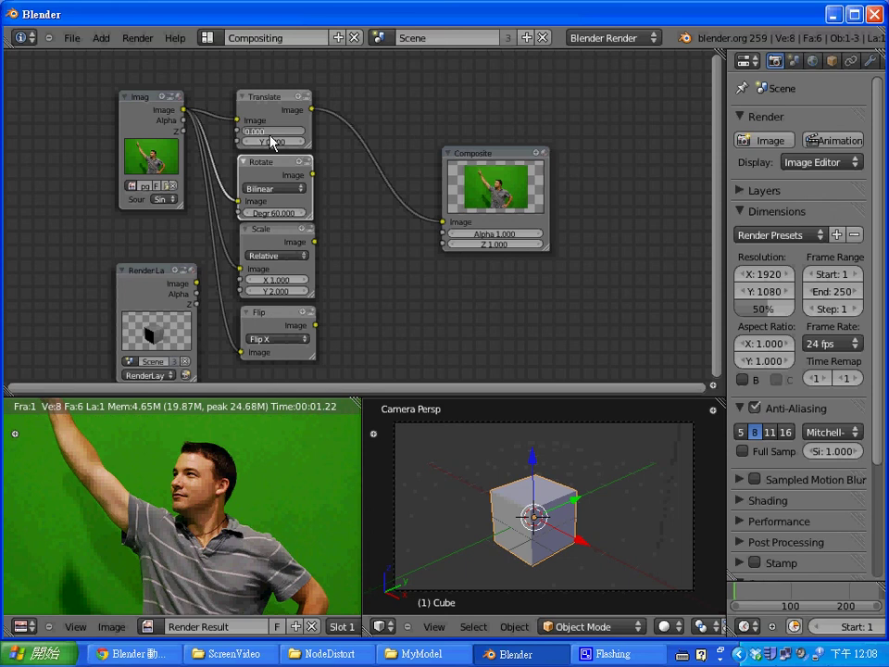
pyautogui.write('100')
pyautogui.press('Return')
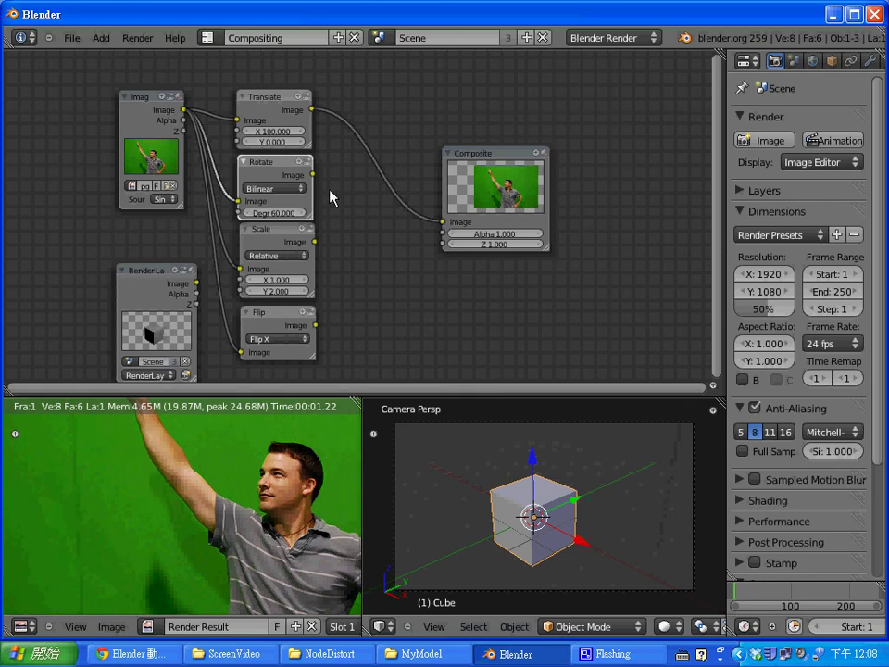
# Enter the Translate Y offset twice, ending at Y -100 so the image shifts down.
pyautogui.click(275, 142)
pyautogui.write('100')
pyautogui.press('Return')
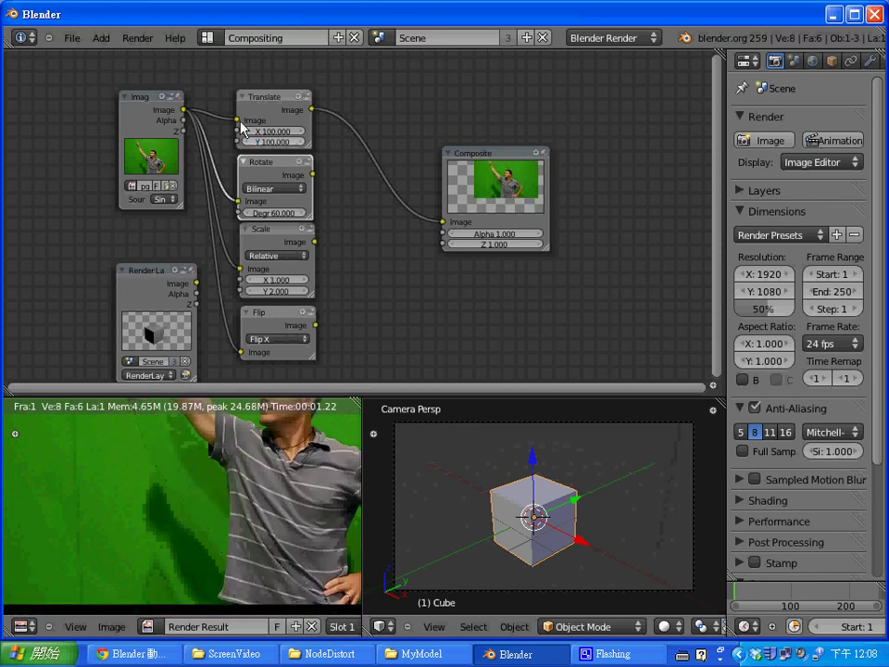
pyautogui.keyDown('ctrl'); pyautogui.scroll(-1, 260, 142); pyautogui.keyUp('ctrl')
pyautogui.click(275, 141)
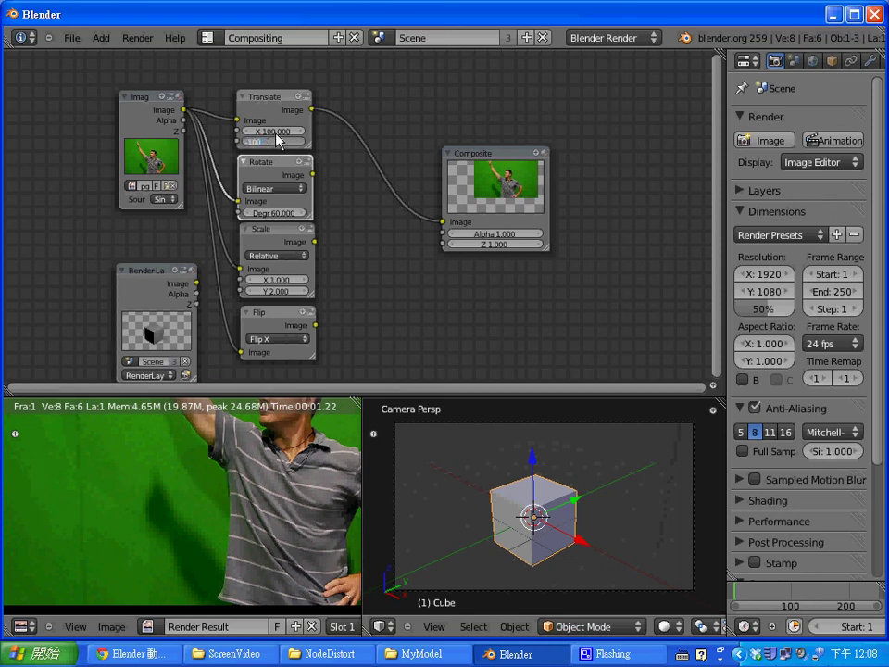
pyautogui.write('100')
pyautogui.press('Return')
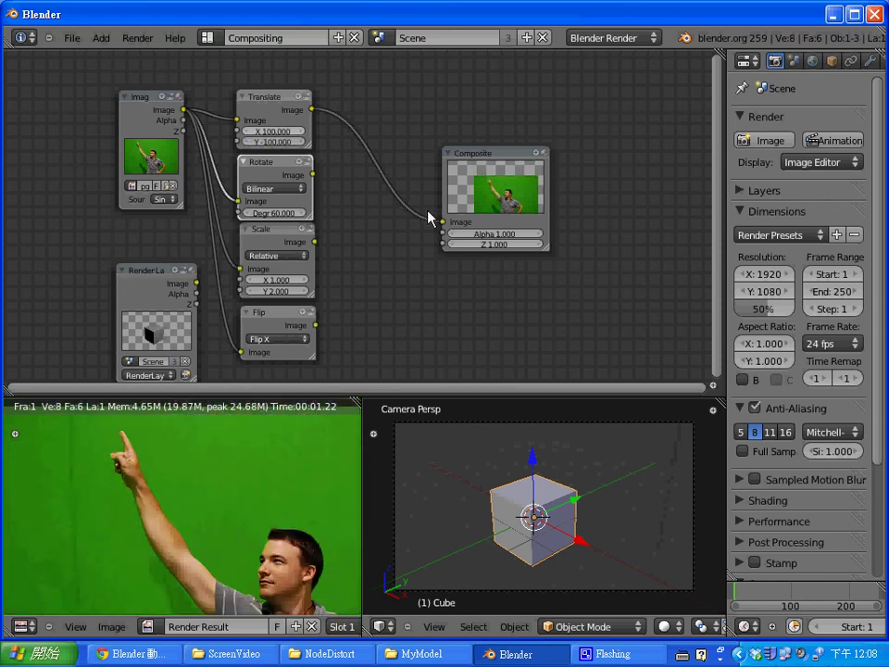